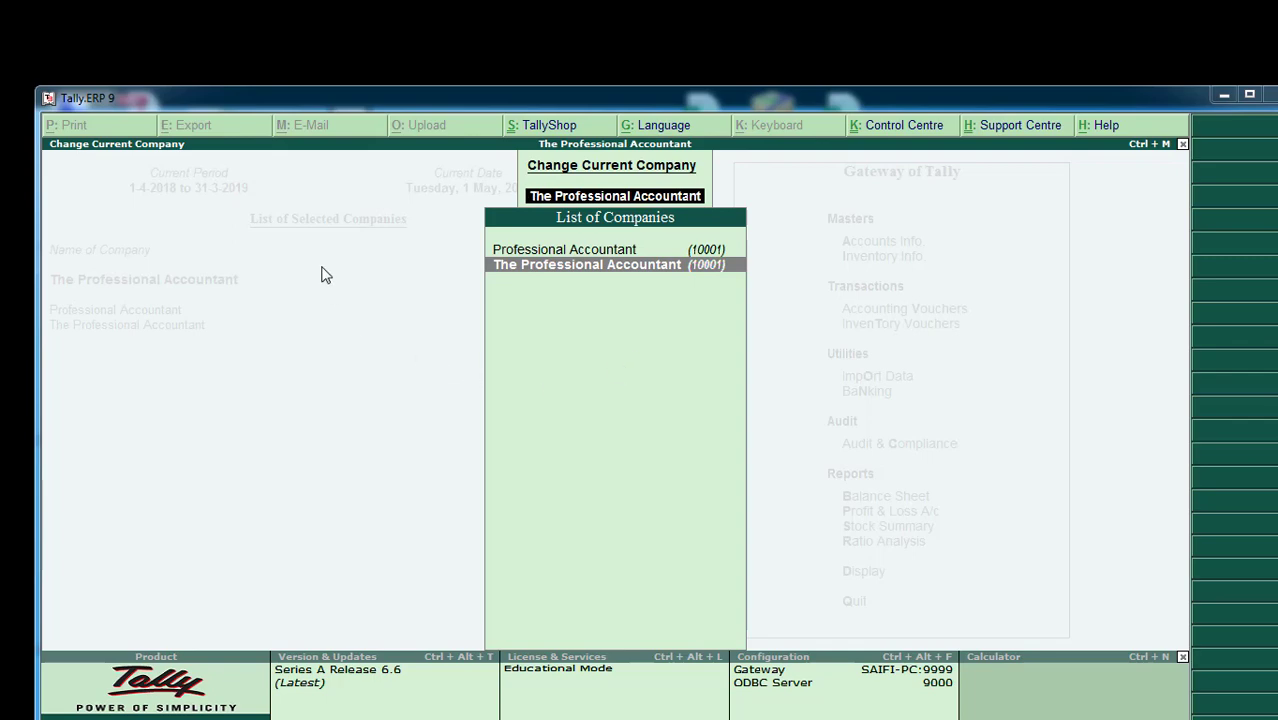
# Choose The Professional Accountant as the current company and view its April vouchers in the Purchase Register
pyautogui.press('Return')
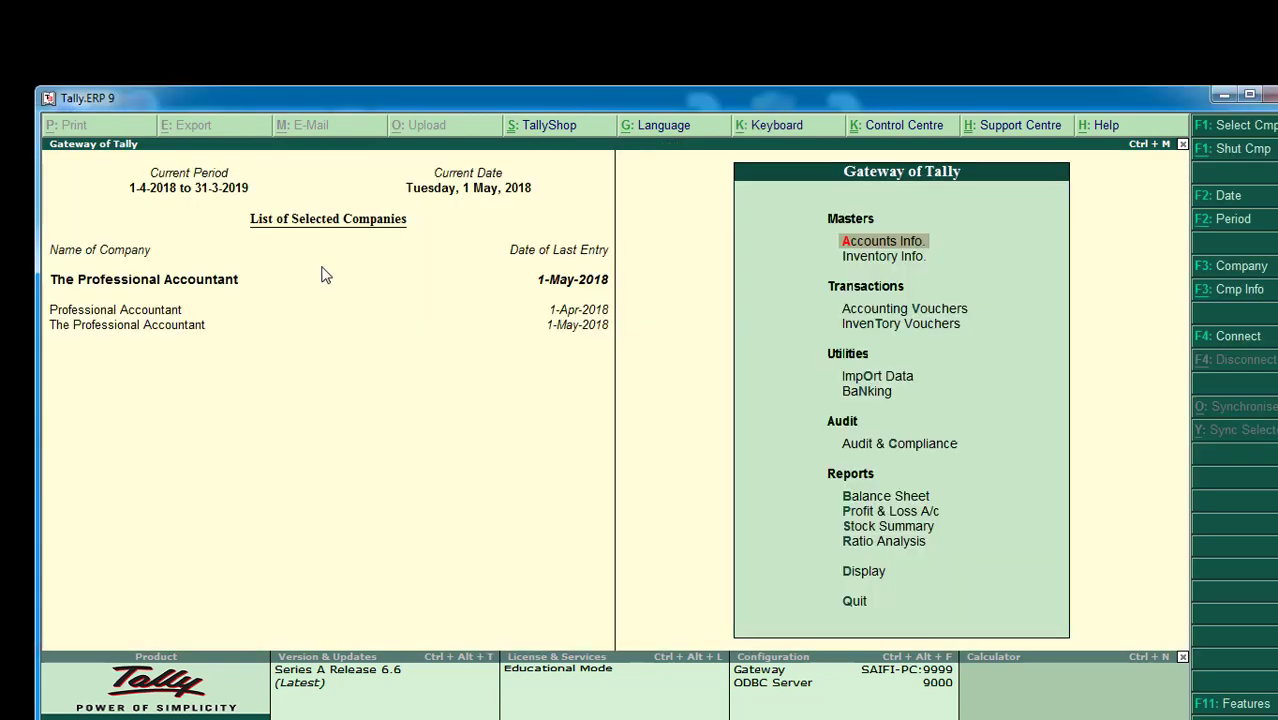
pyautogui.press('Escape')
pyautogui.press('n')
pyautogui.press('d')
pyautogui.press('a')
pyautogui.press('p')
pyautogui.press('Up')
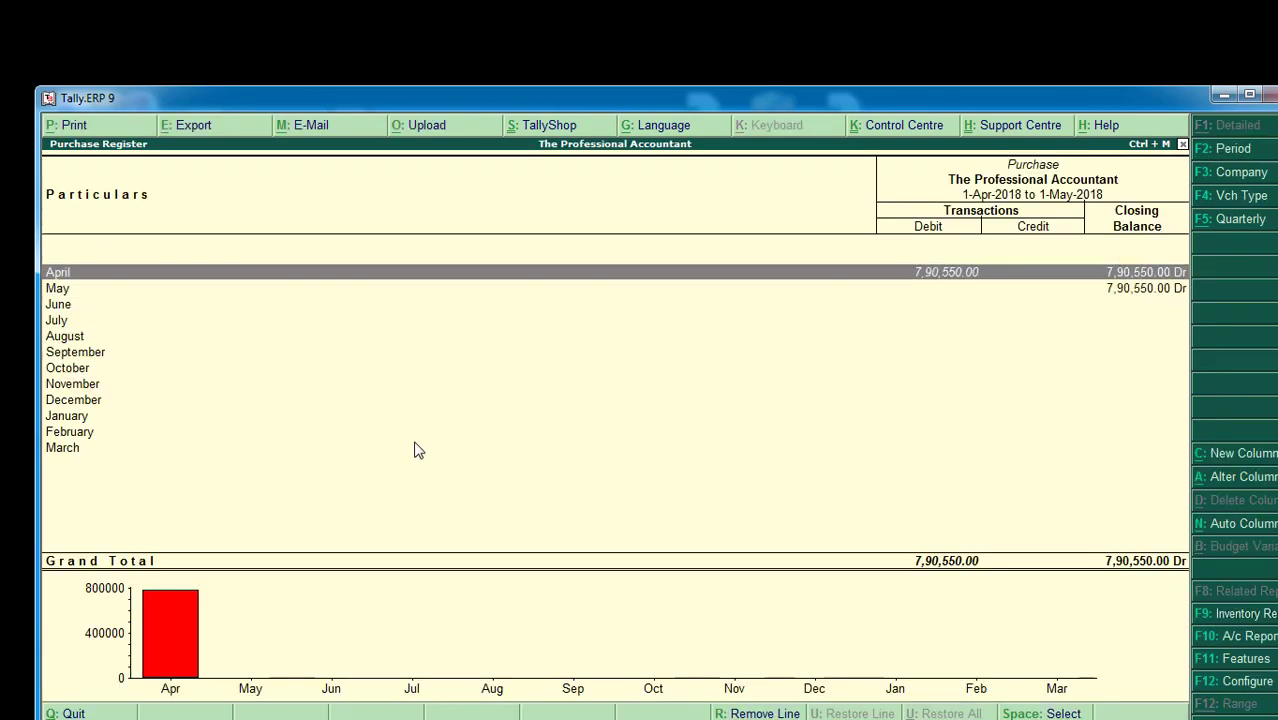
pyautogui.press('Return')
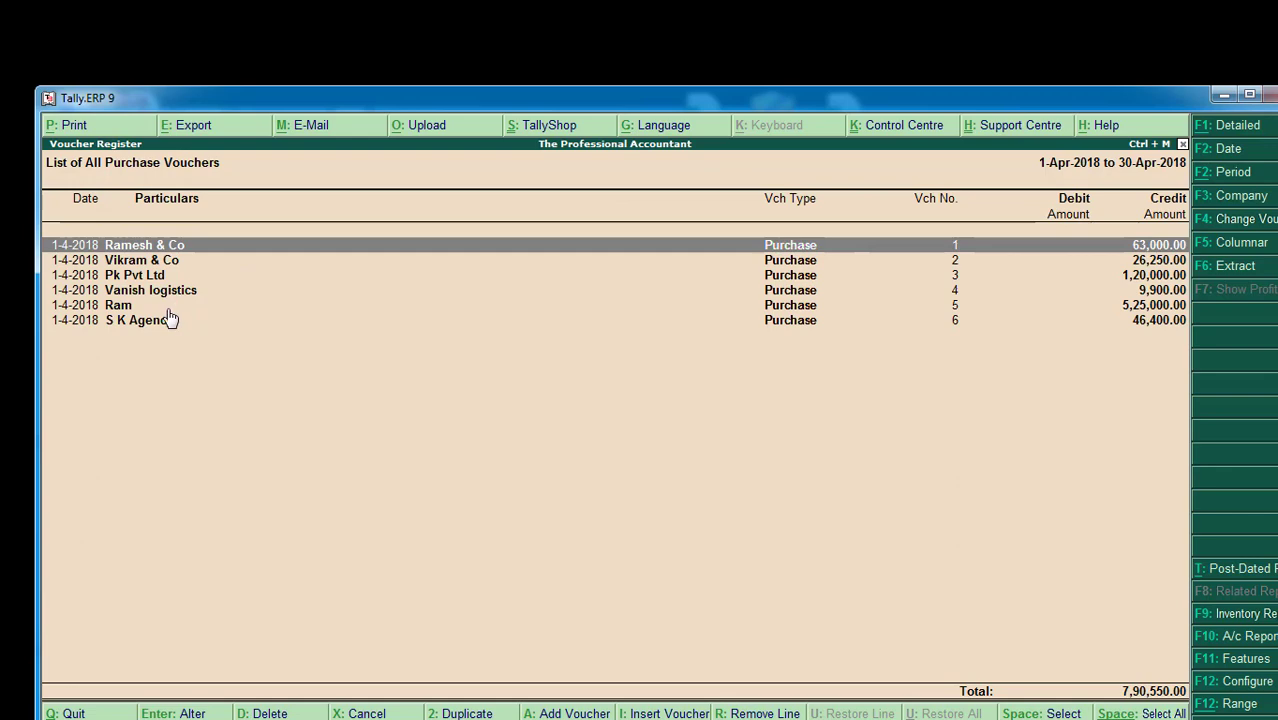
# Switch the current company to Professional Accountant and view its list of April purchase vouchers
pyautogui.press('Escape')
pyautogui.press('Escape')
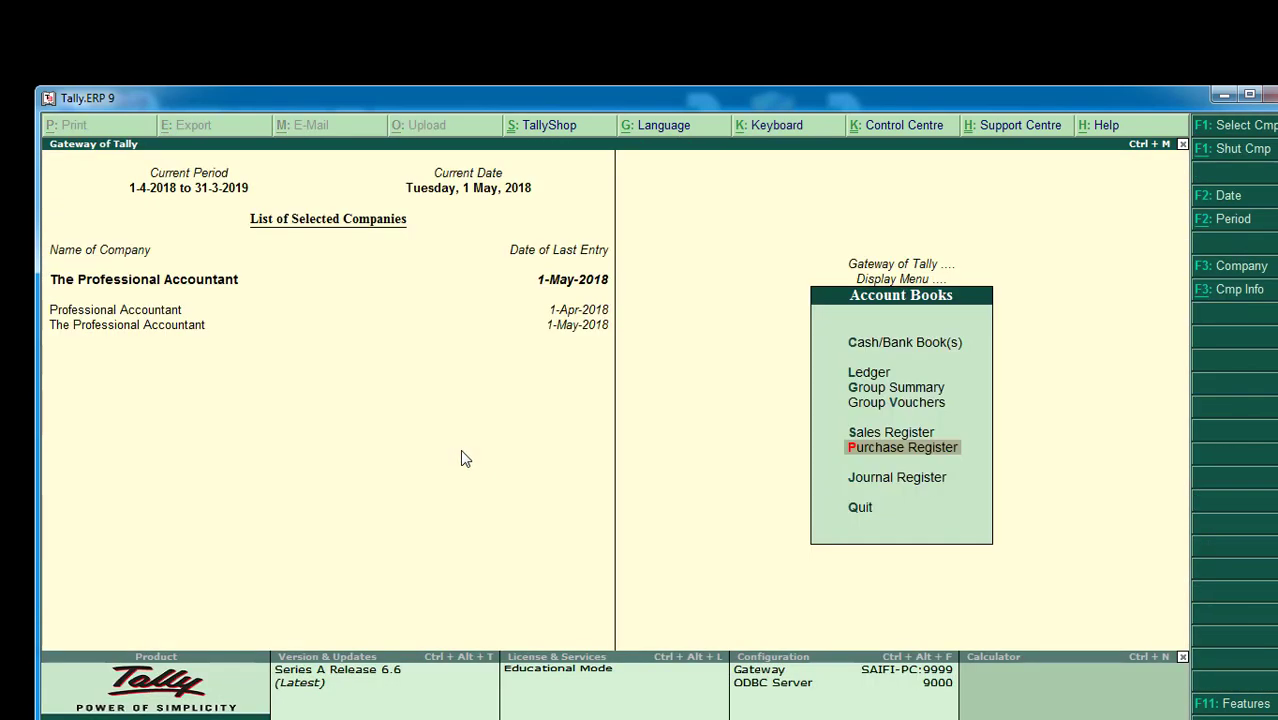
pyautogui.press('Escape')
pyautogui.press('Escape')
pyautogui.press('Escape')
pyautogui.press('F3')
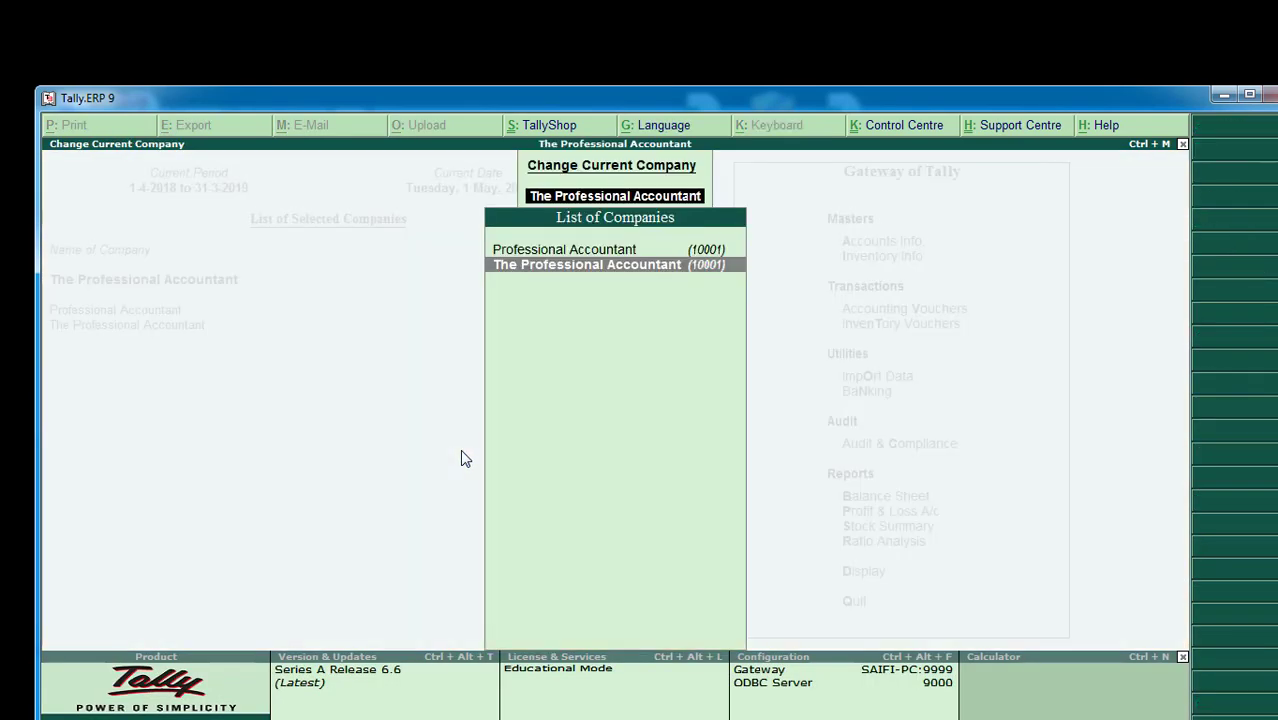
pyautogui.press('Up')
pyautogui.press('Return')
pyautogui.press('Escape')
pyautogui.press('Escape')
pyautogui.press('d')
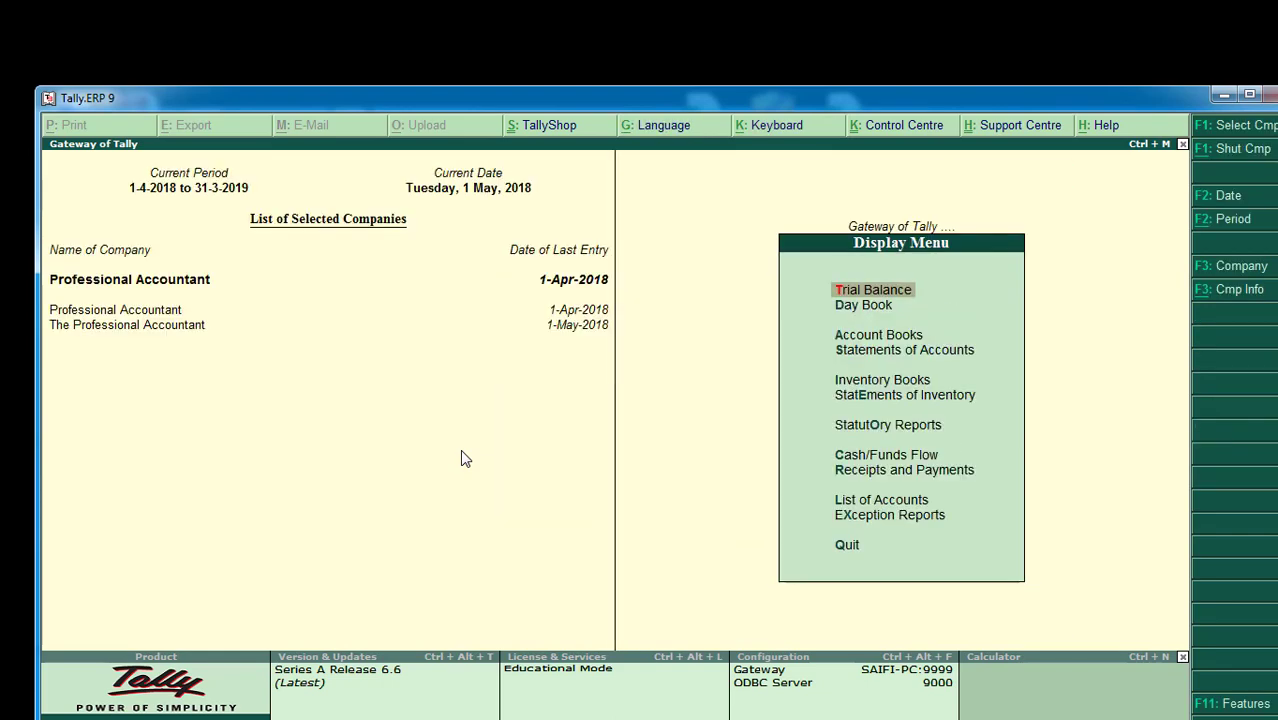
pyautogui.press('a')
pyautogui.press('Return')
pyautogui.press('Return')
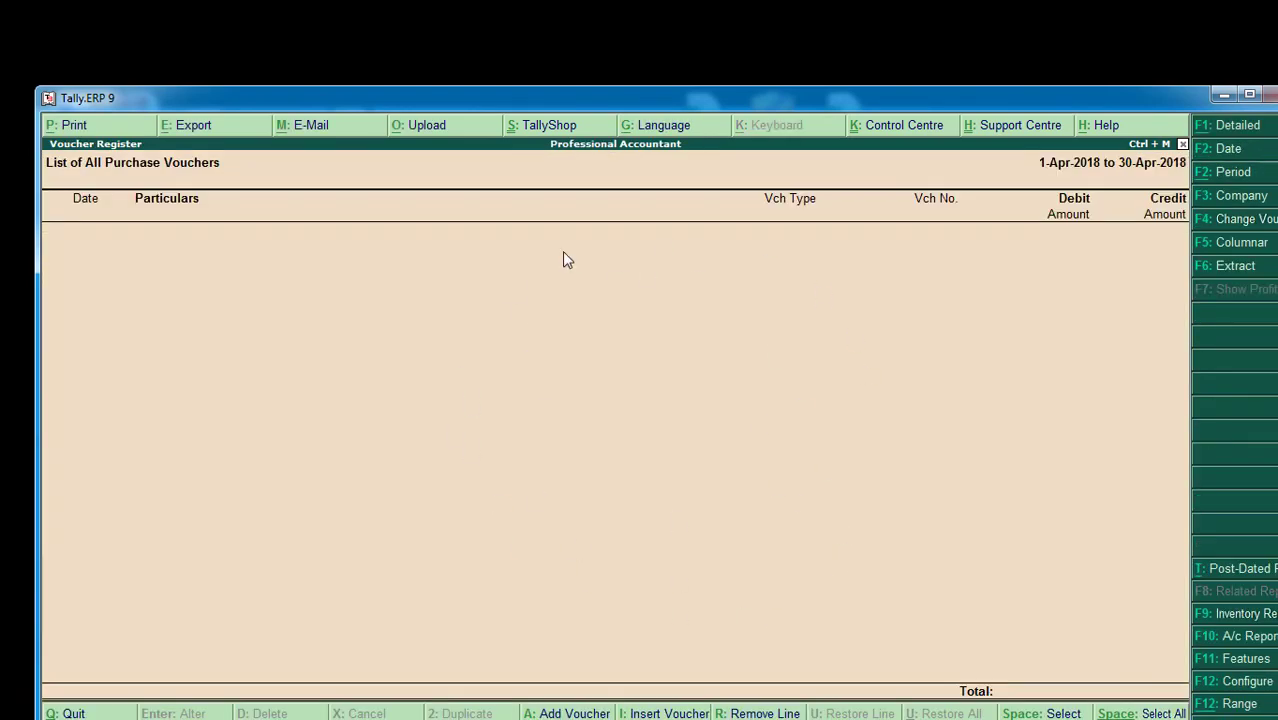
# Recheck the April purchase voucher list of Professional Accountant and return to the Gateway of Tally
pyautogui.press('Escape')
pyautogui.press('Escape')
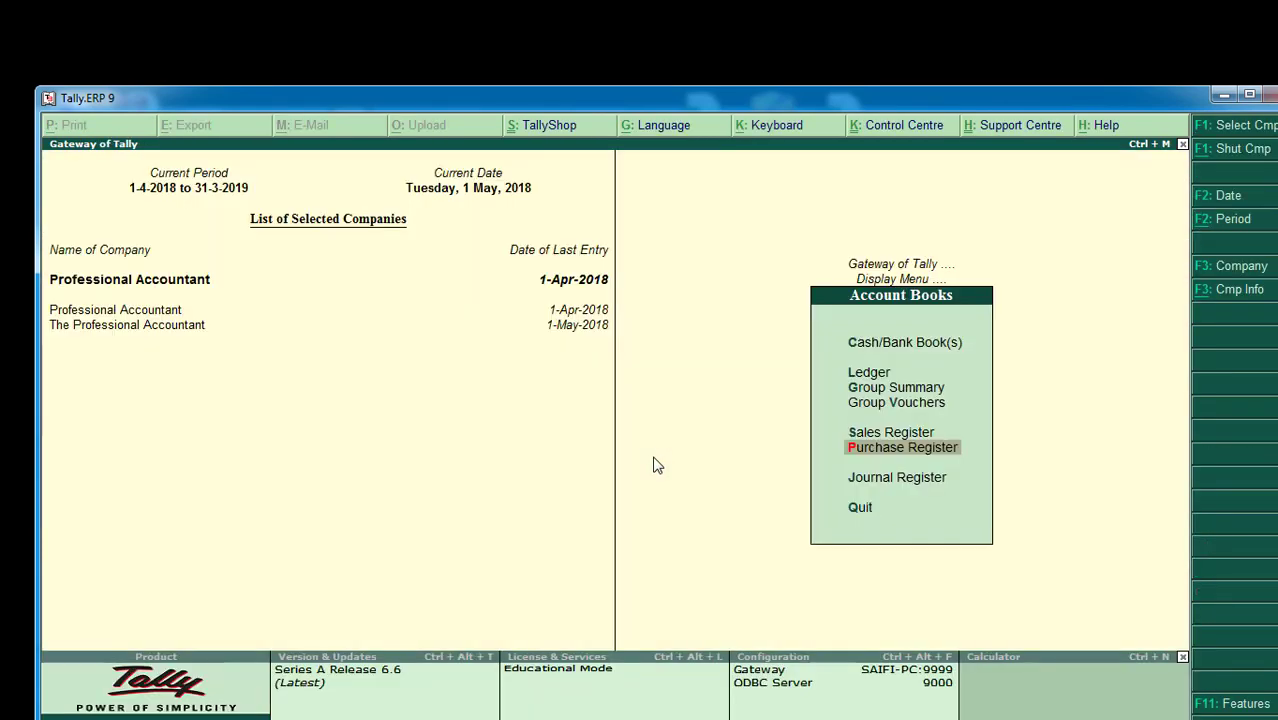
pyautogui.press('Return')
pyautogui.press('Return')
pyautogui.press('Escape')
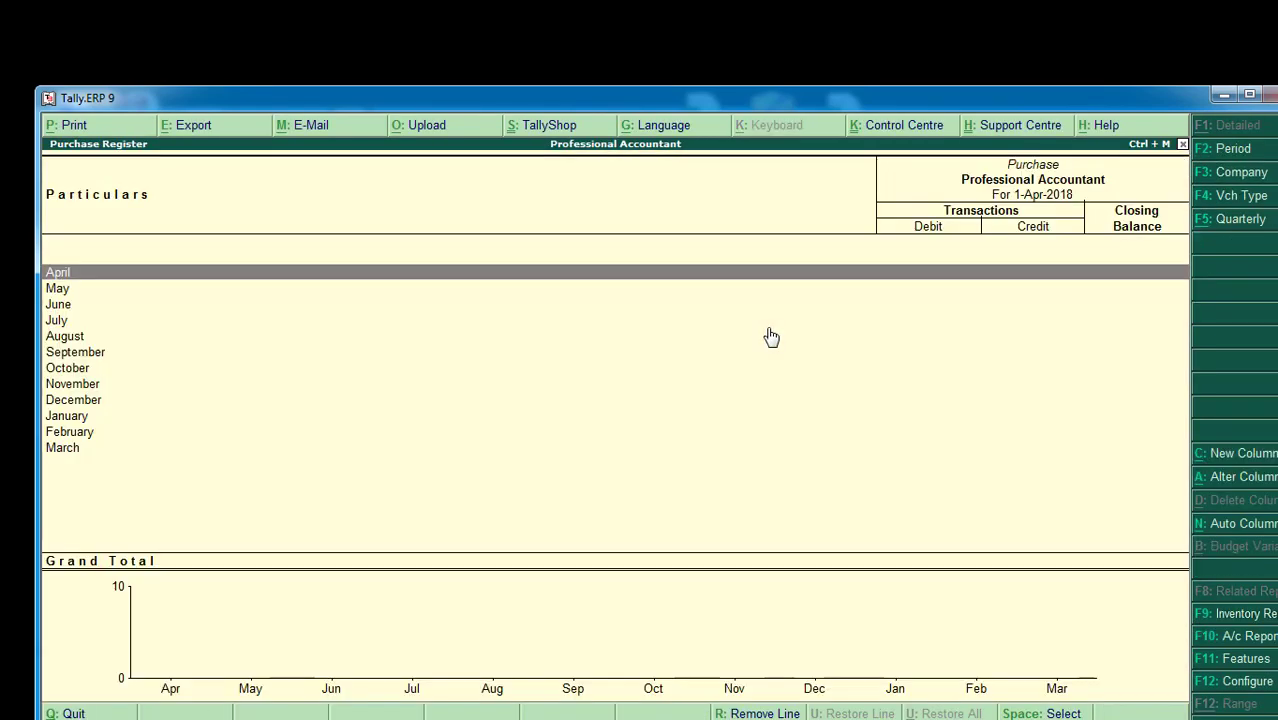
pyautogui.press('Escape')
pyautogui.press('Escape')
pyautogui.press('Escape')
pyautogui.press('Escape')
pyautogui.press('Escape')
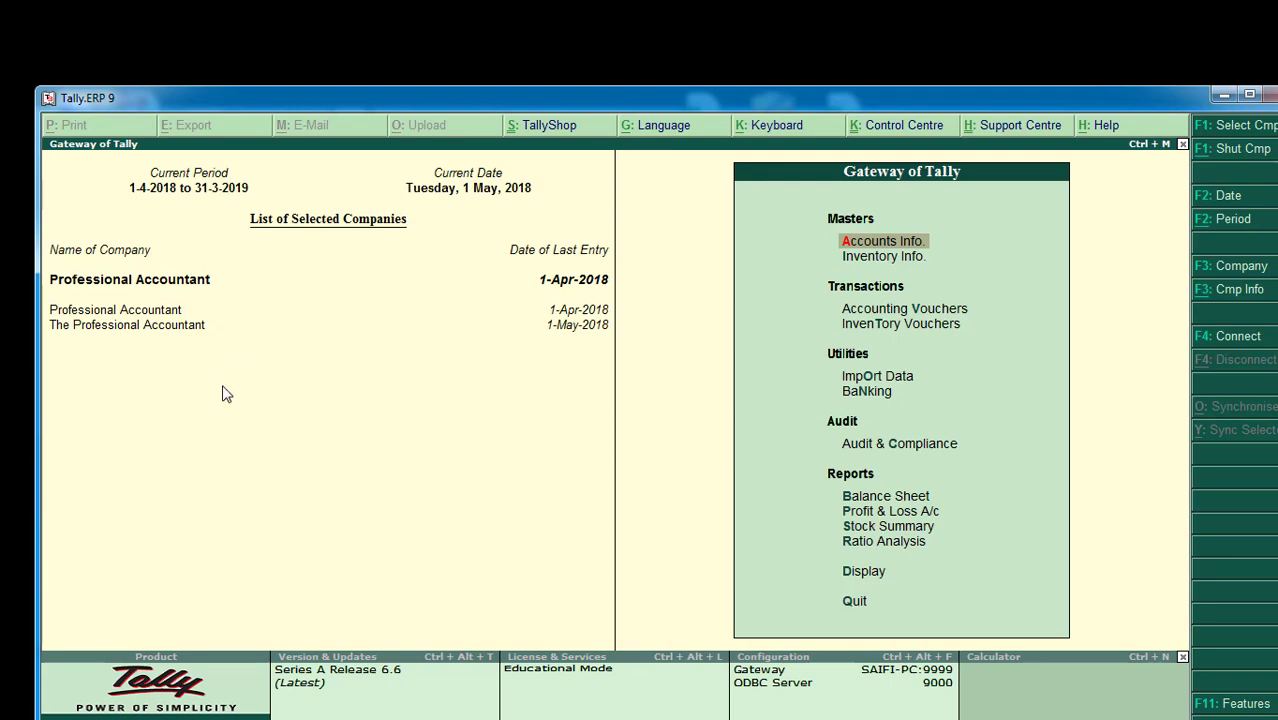
# Switch back to The Professional Accountant and open the April voucher list of its Purchase Register
pyautogui.press('F3')
pyautogui.press('Down')
pyautogui.press('Return')
pyautogui.press('Escape')
pyautogui.press('Escape')
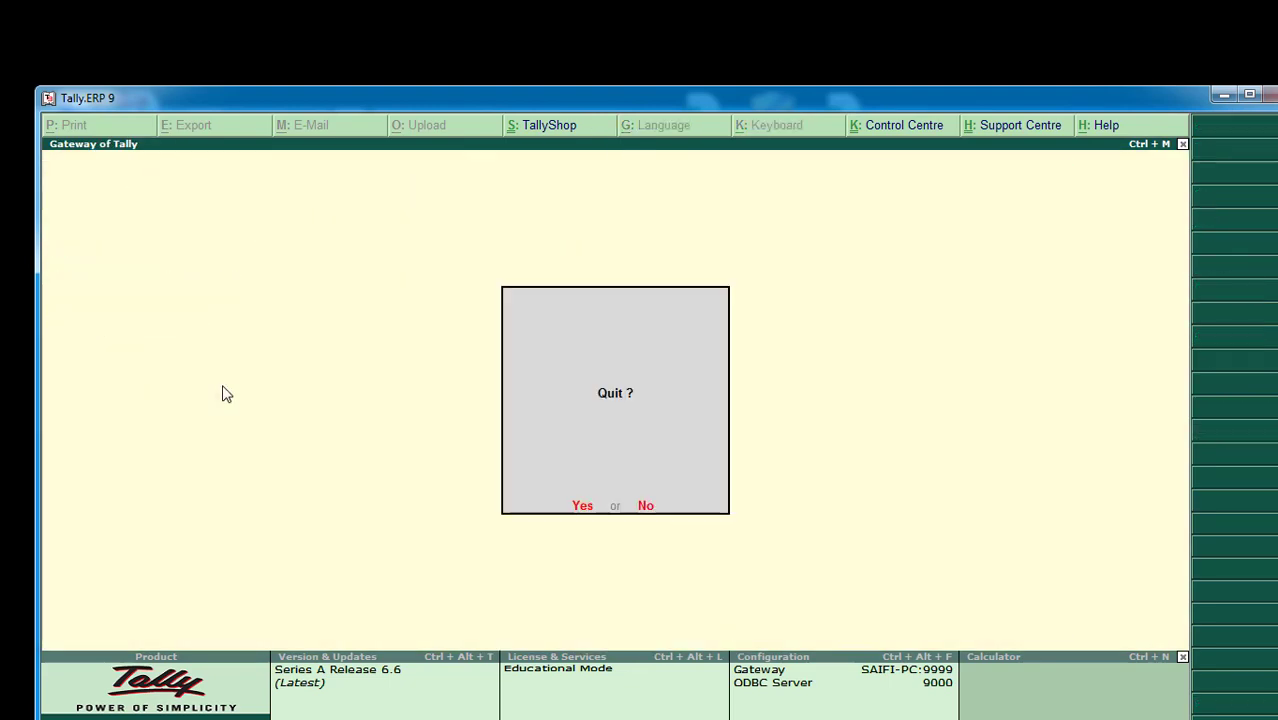
pyautogui.press('d')
pyautogui.press('a')
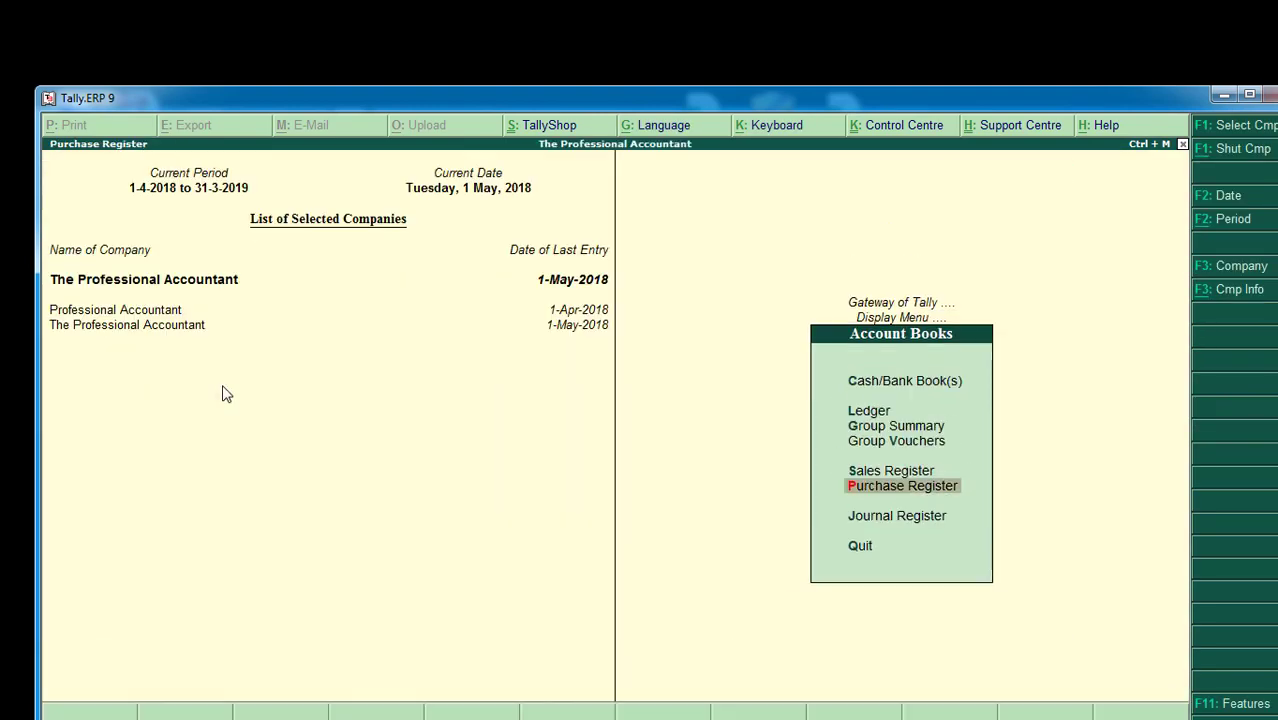
pyautogui.press('Return')
pyautogui.press('Up')
pyautogui.press('Return')
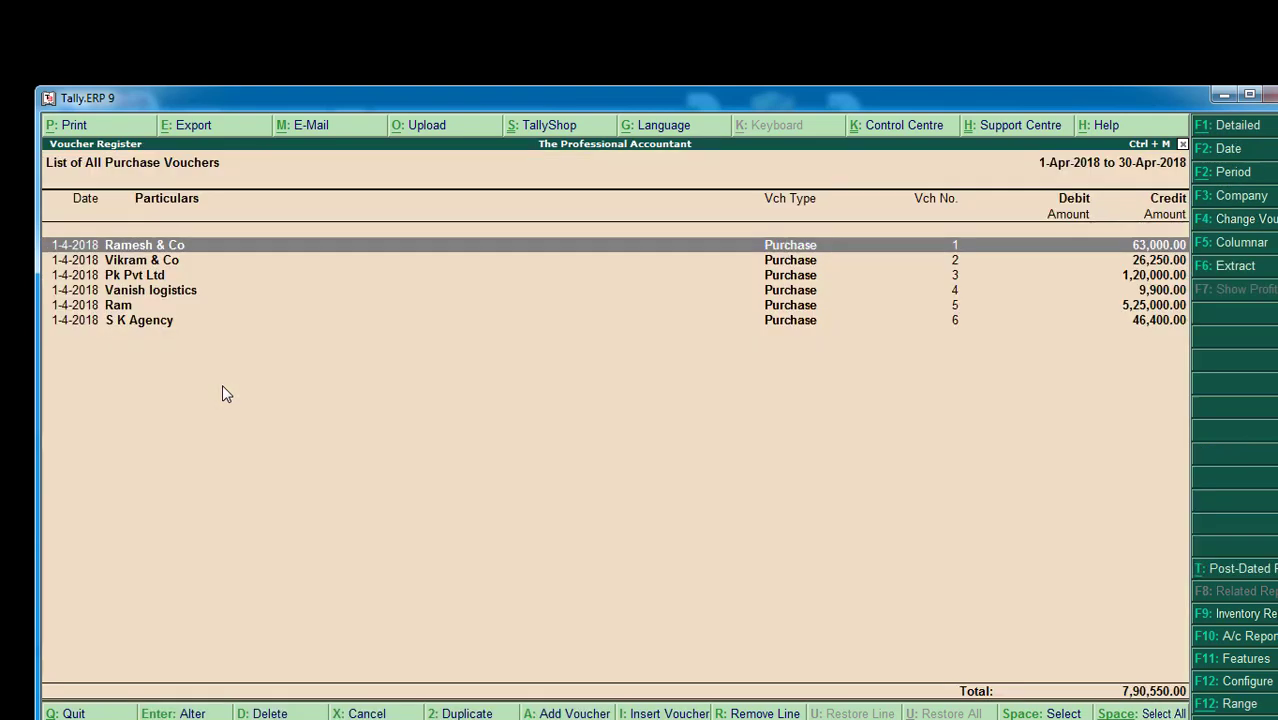
# Open the Ramesh & Co purchase voucher, change the company to Professional Accountant and save the voucher there
pyautogui.press('Return')
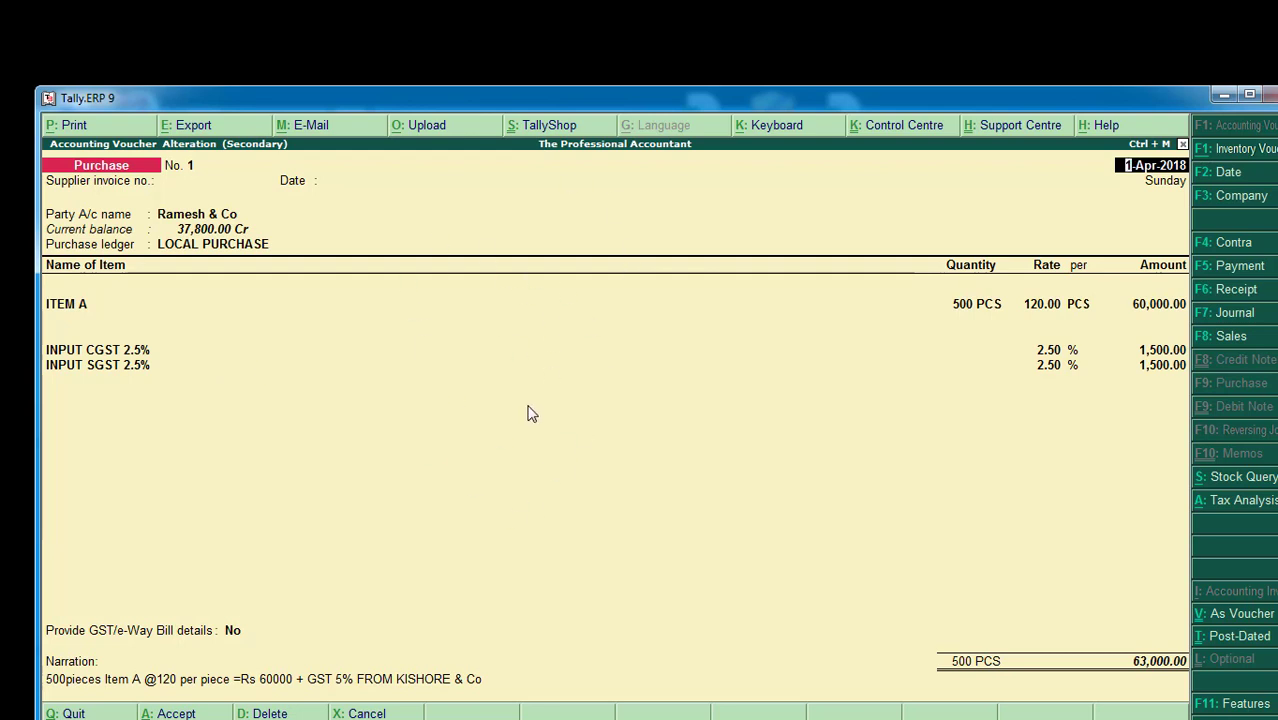
pyautogui.press('F3')
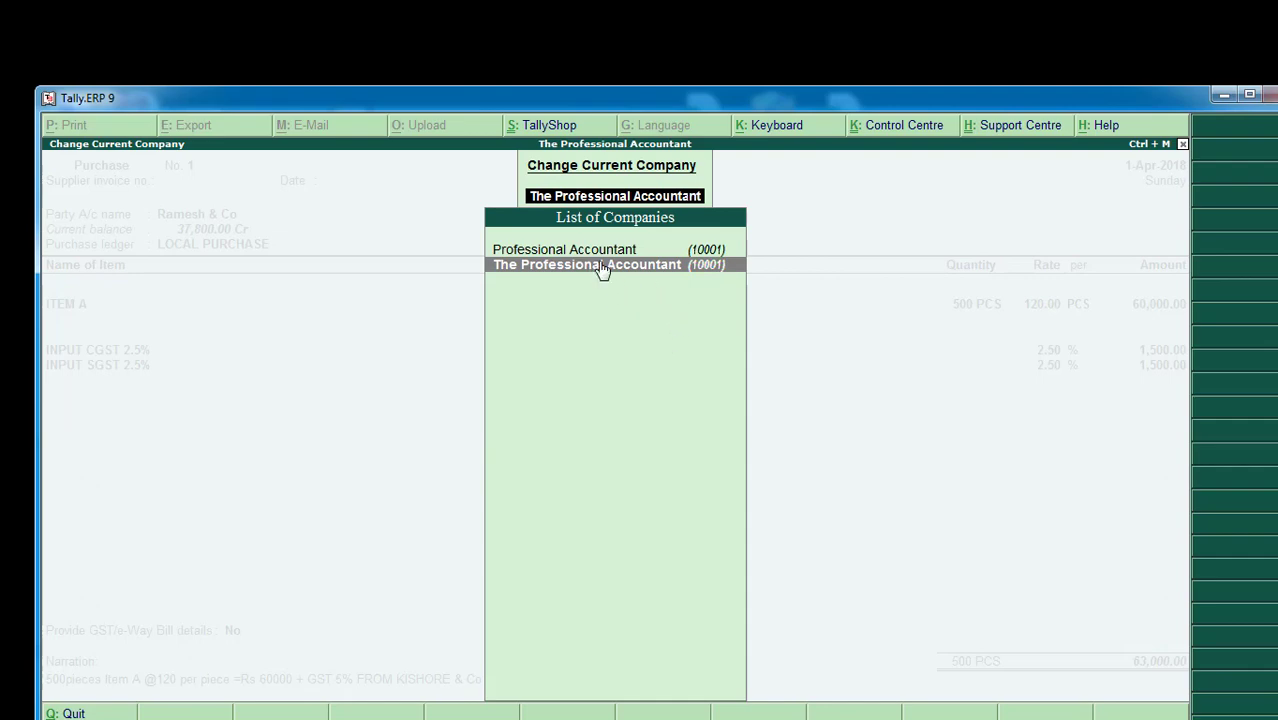
pyautogui.press('Up')
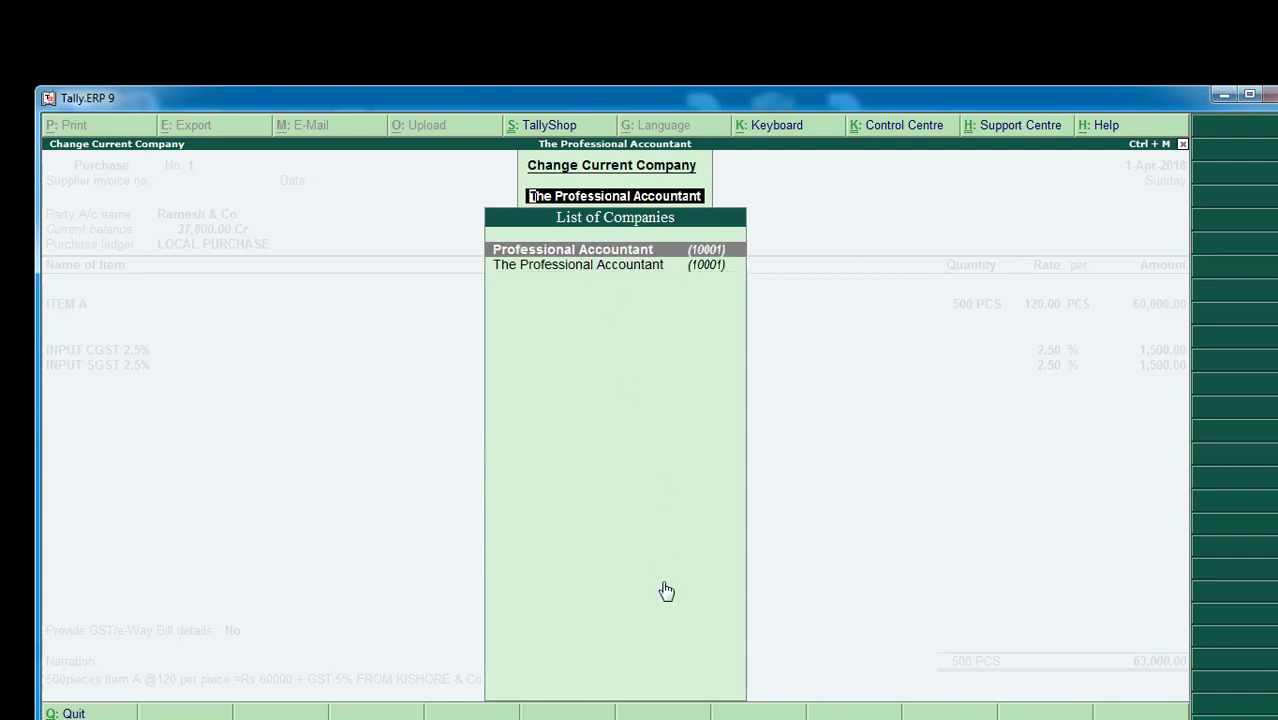
pyautogui.press('Return')
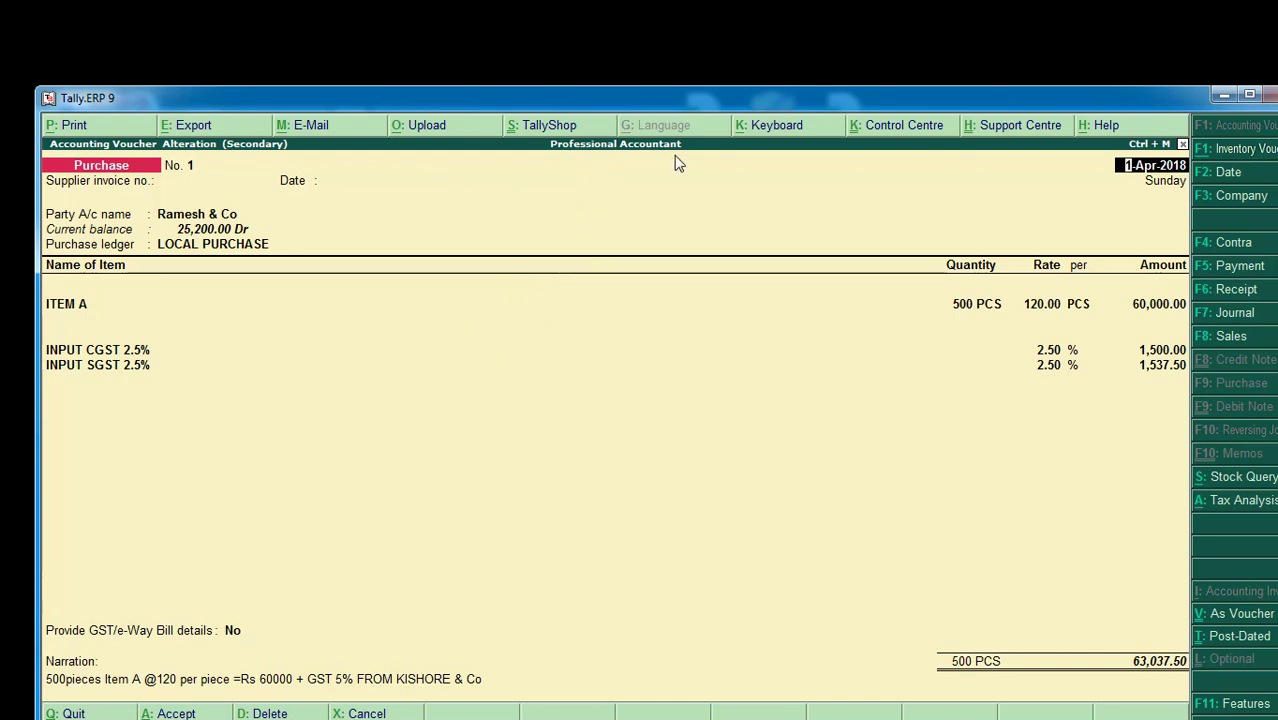
pyautogui.hotkey('ctrl', 'a')
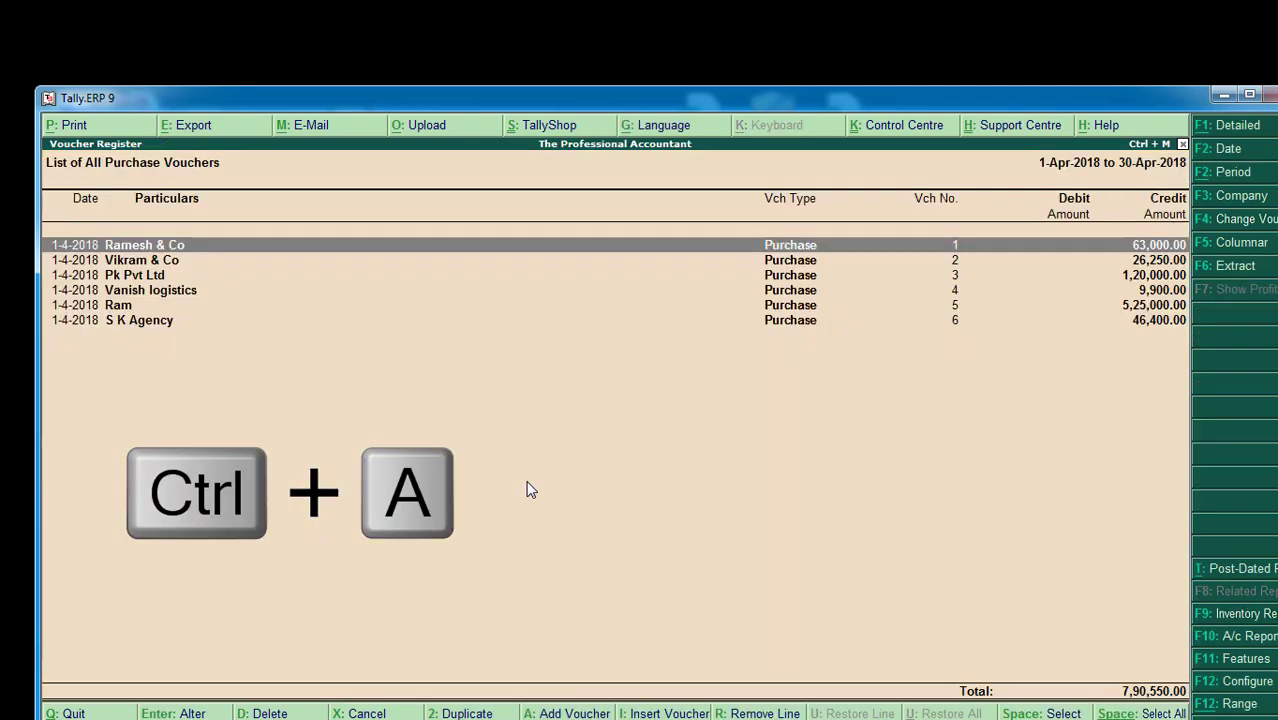
# Copy the Vikram & Co purchase voucher into Professional Accountant by changing the company within the open voucher and saving it
pyautogui.press('Down')
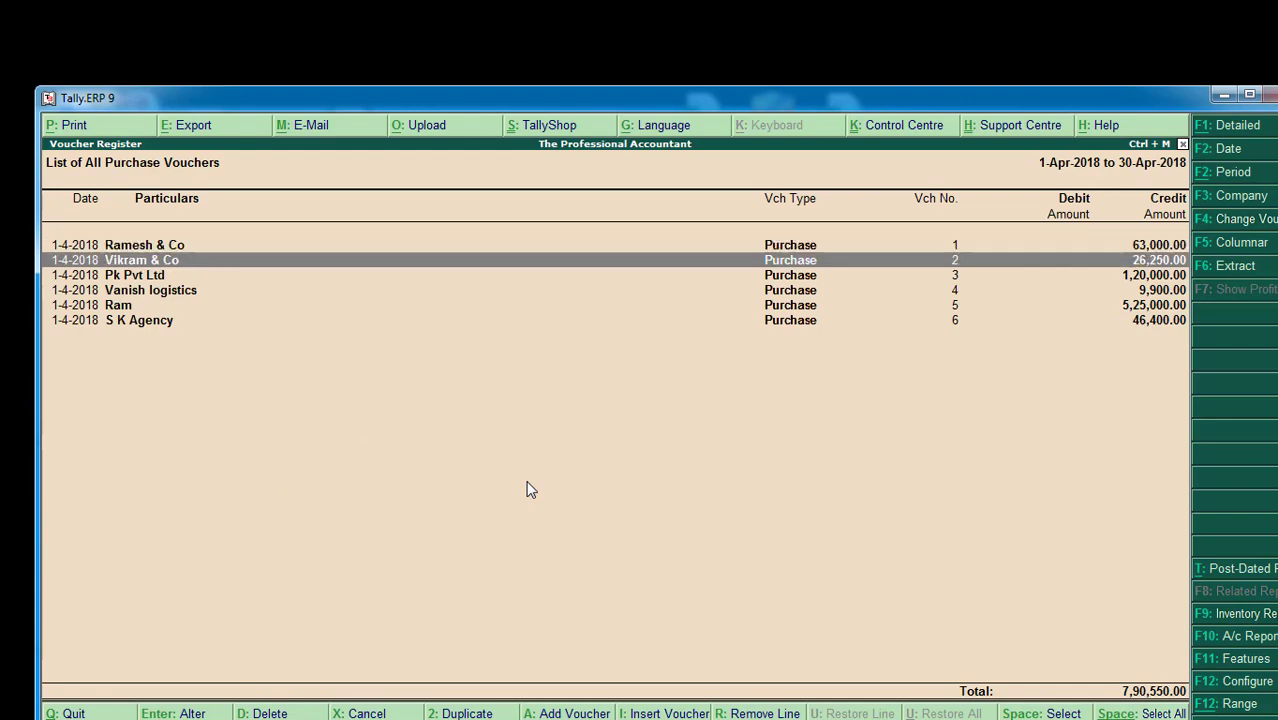
pyautogui.press('Return')
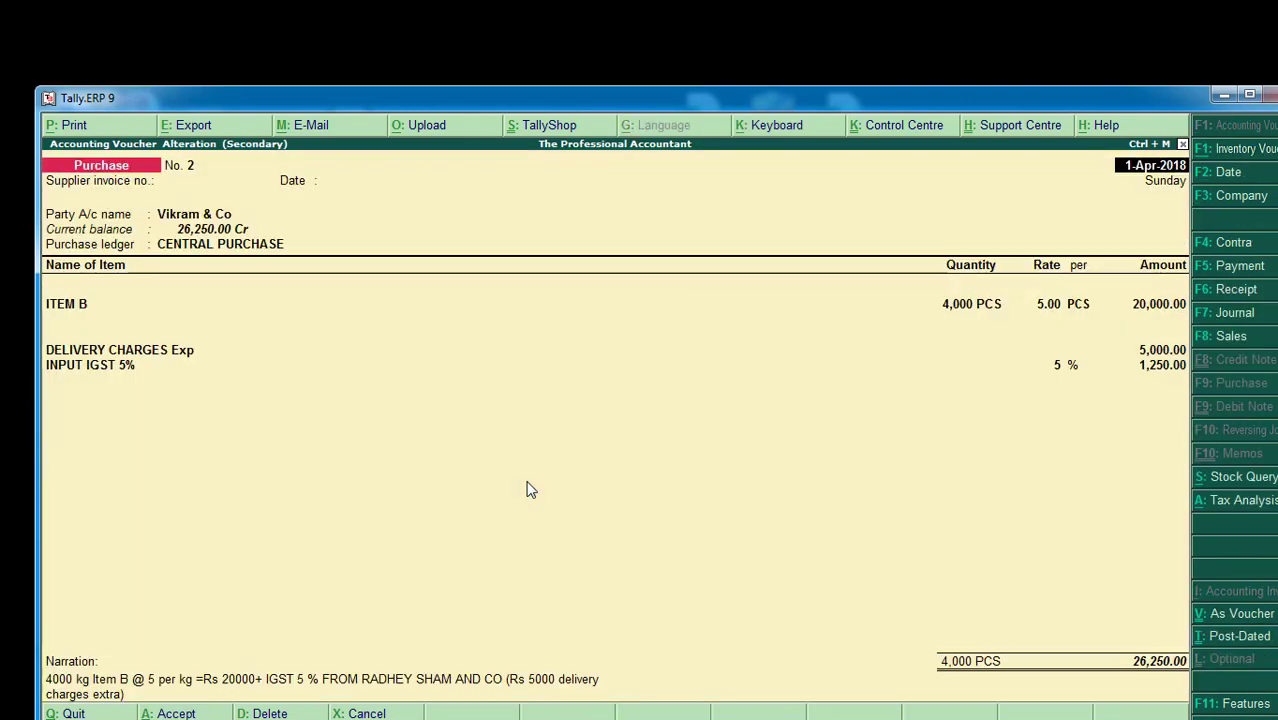
pyautogui.press('F3')
pyautogui.press('Up')
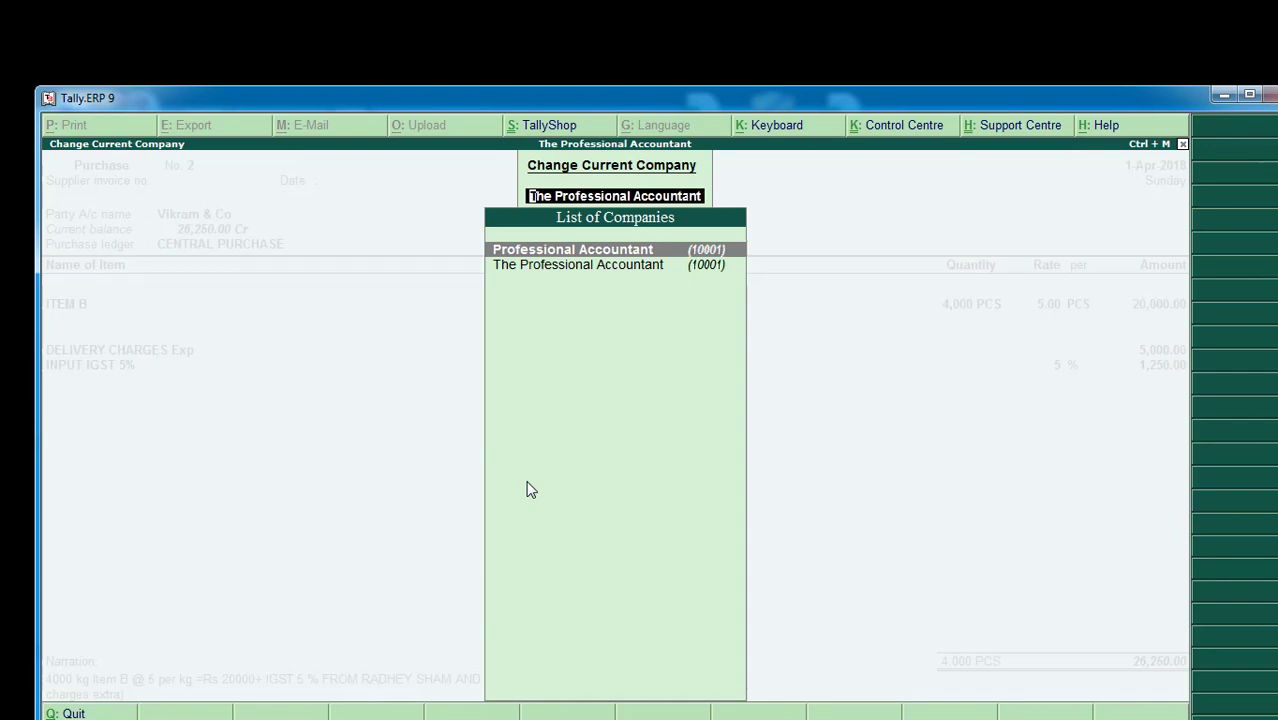
pyautogui.press('Return')
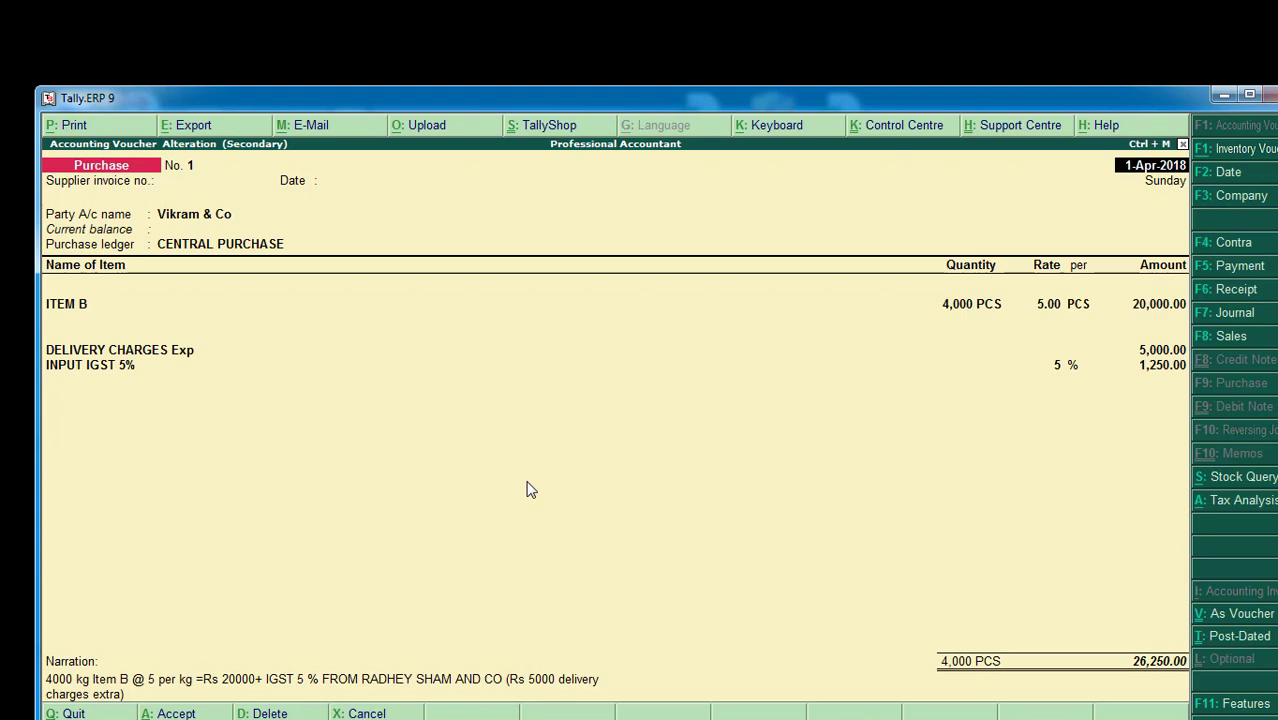
pyautogui.press('Escape')
# Copy the Pk Pvt Ltd purchase voucher into Professional Accountant by changing the company within the open voucher and saving it
pyautogui.press('Down')
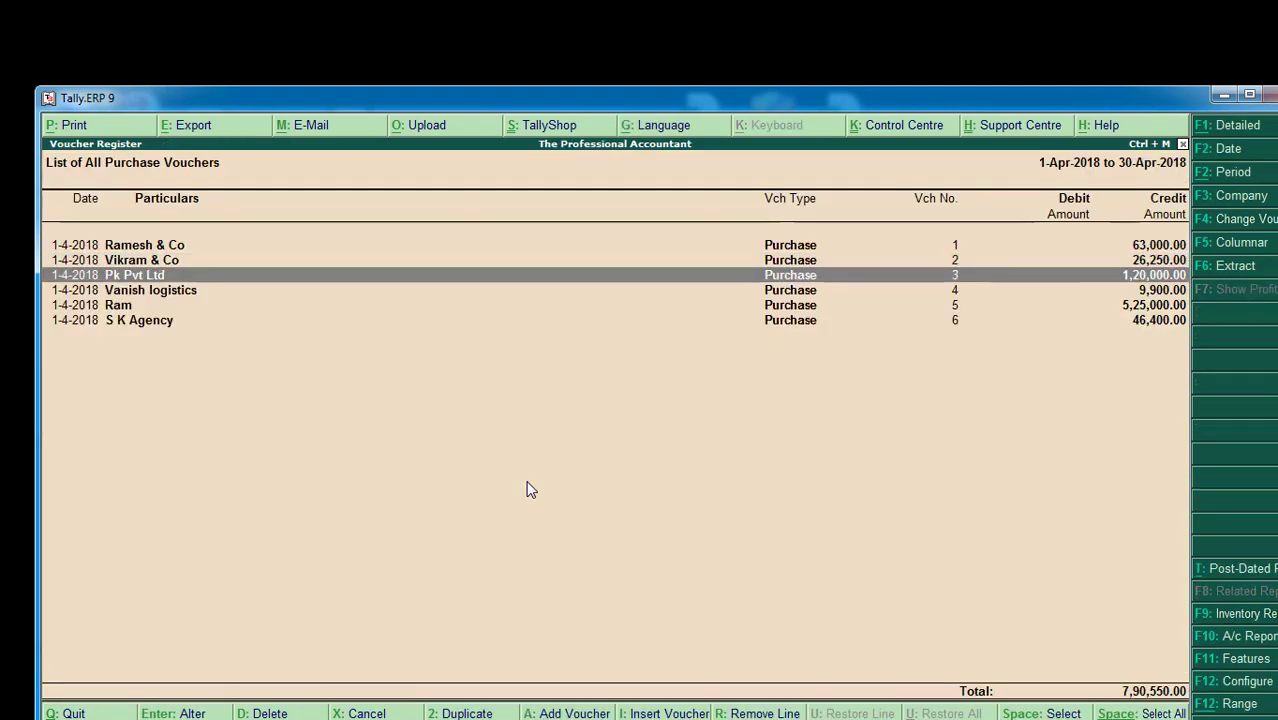
pyautogui.press('Return')
pyautogui.press('F3')
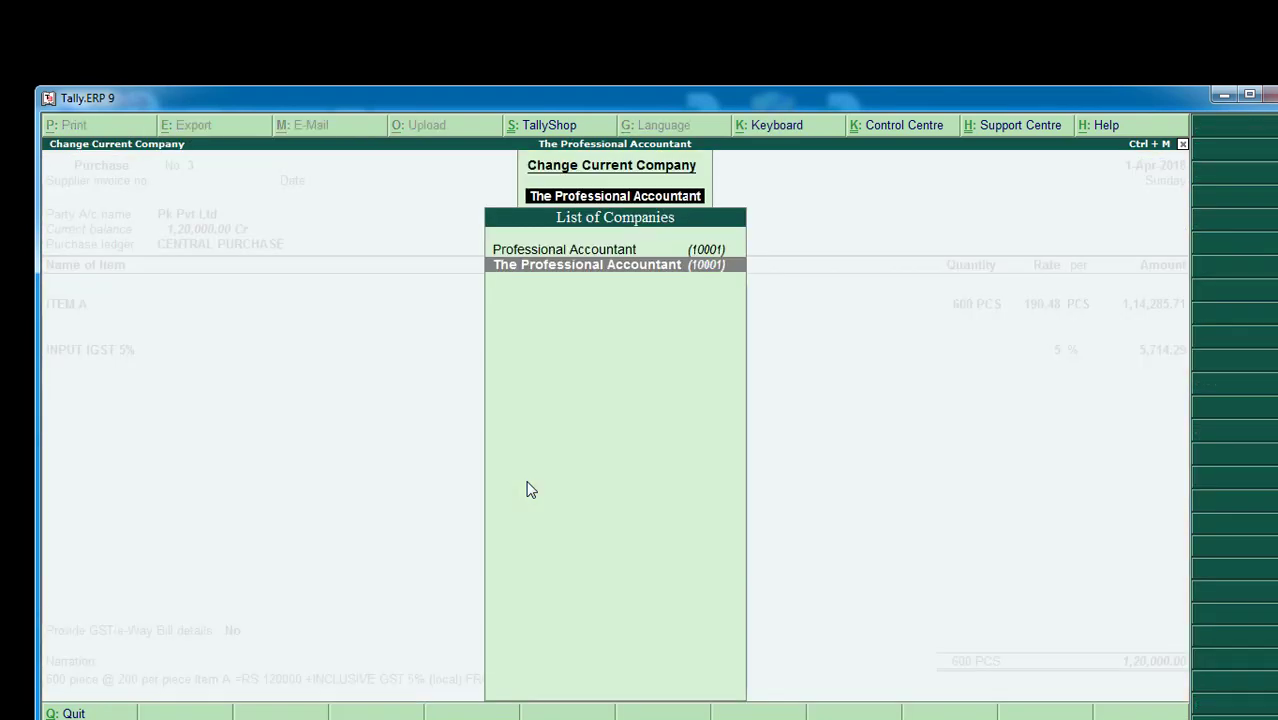
pyautogui.press('Up')
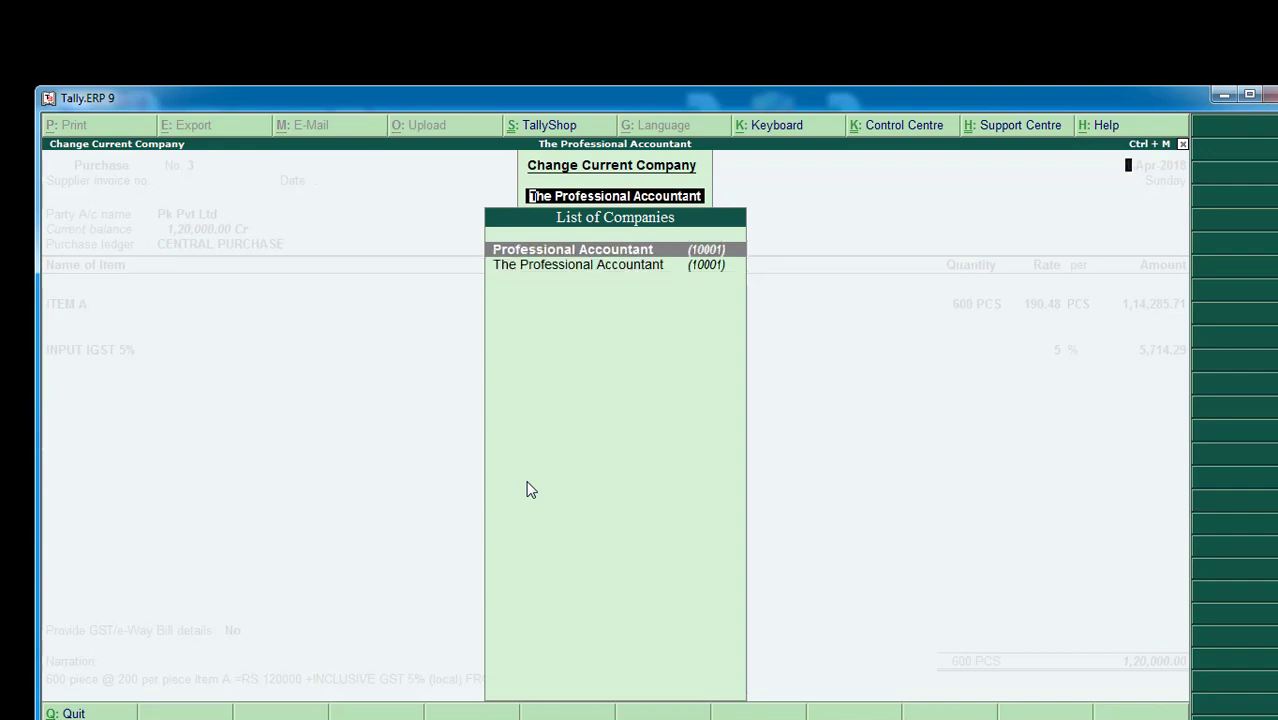
pyautogui.press('Return')
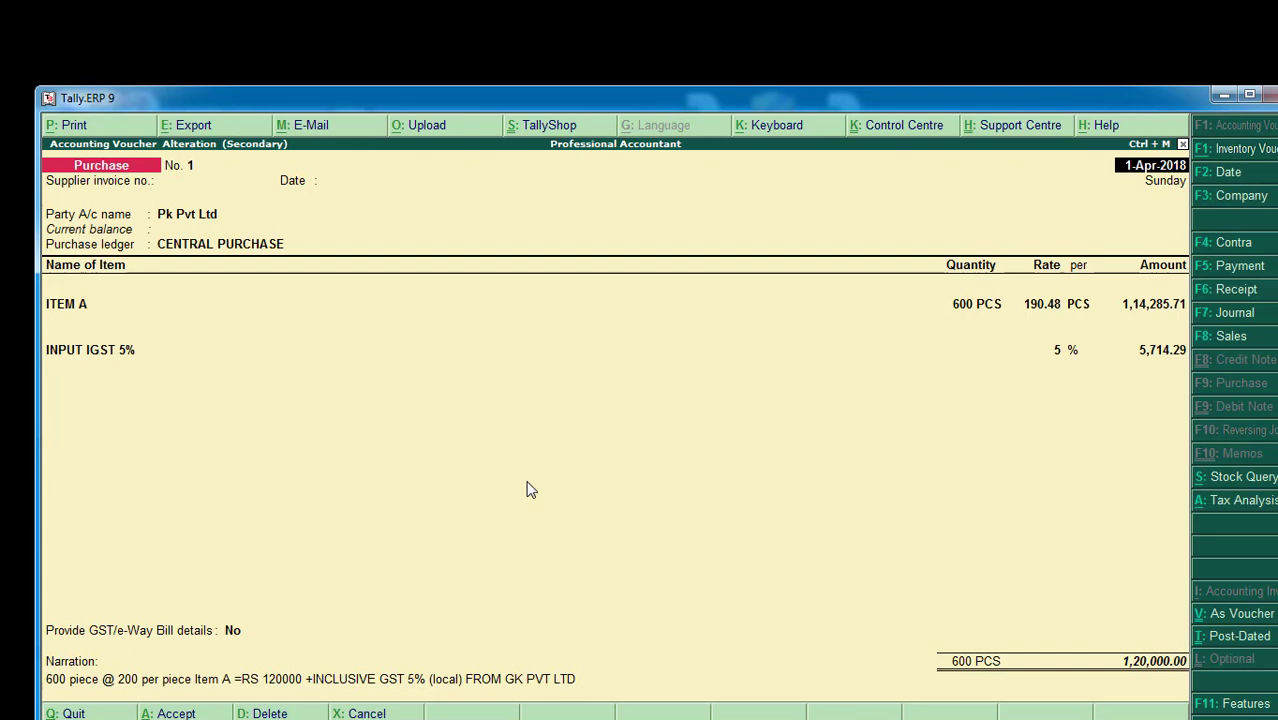
pyautogui.press('Escape')
# Copy the Vanish logistics freight charges voucher into Professional Accountant by changing the company within the open voucher and saving it
pyautogui.press('Down')
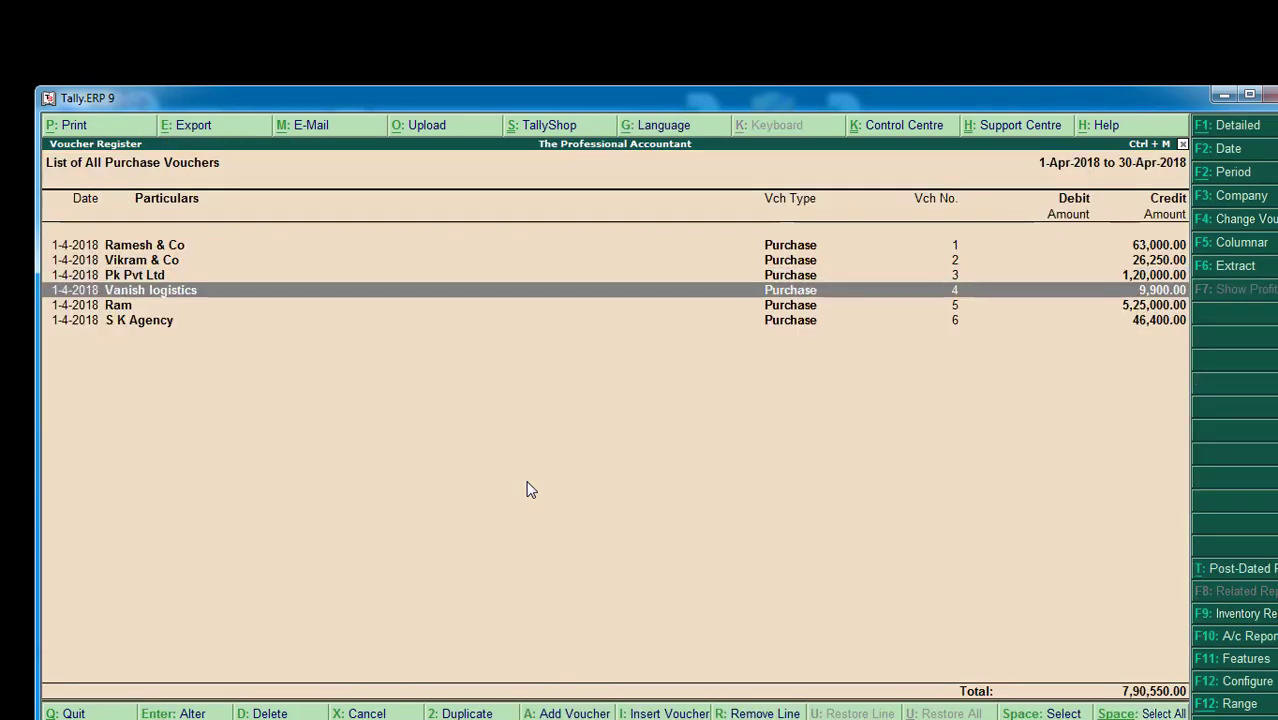
pyautogui.press('Return')
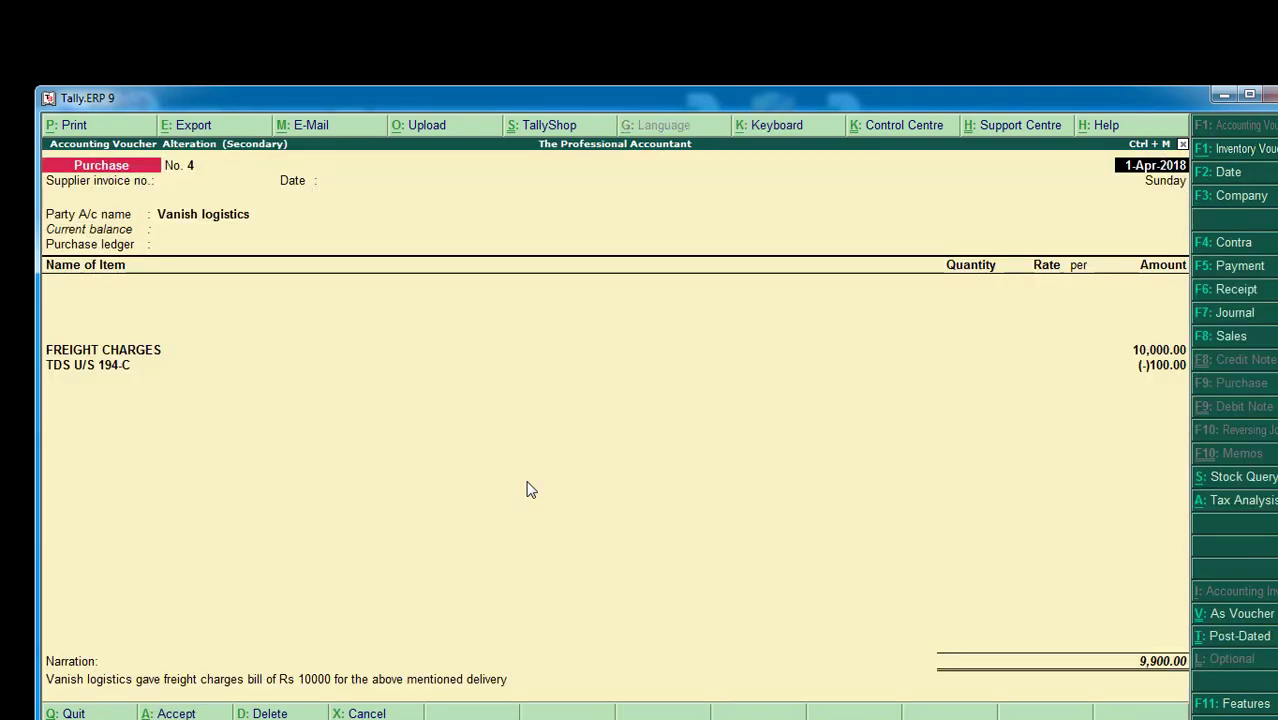
pyautogui.press('F3')
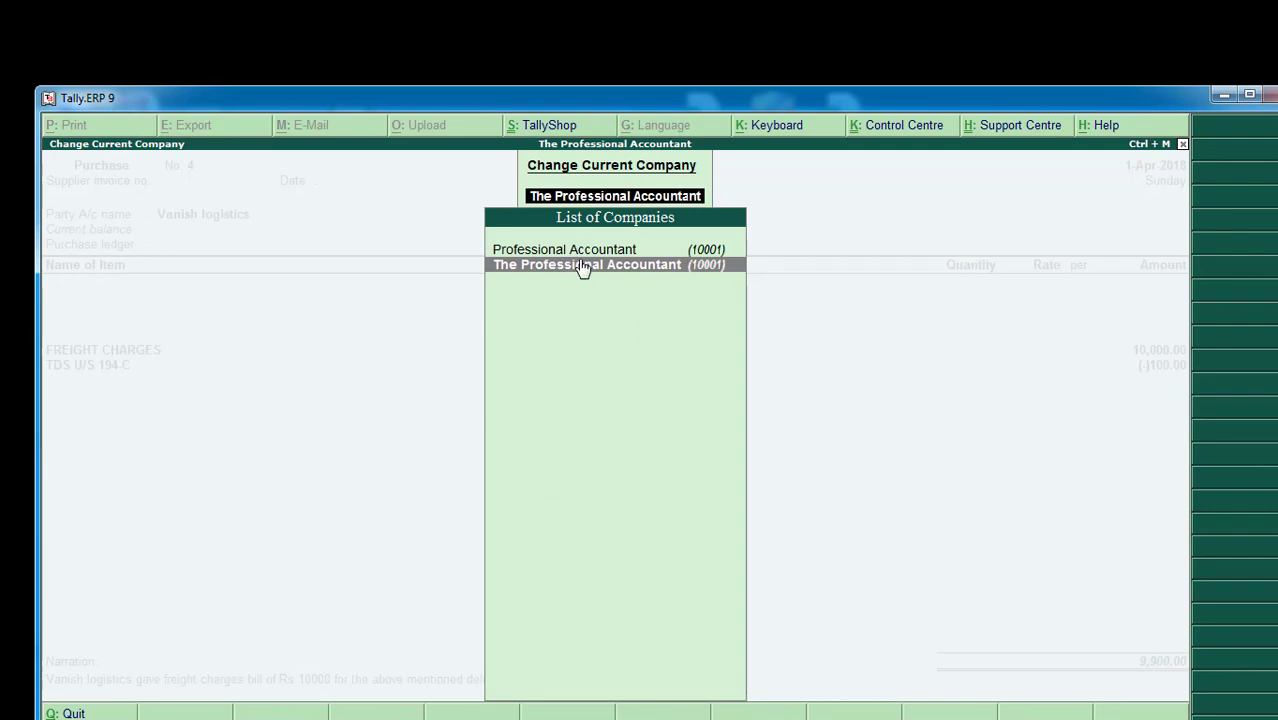
pyautogui.press('Up')
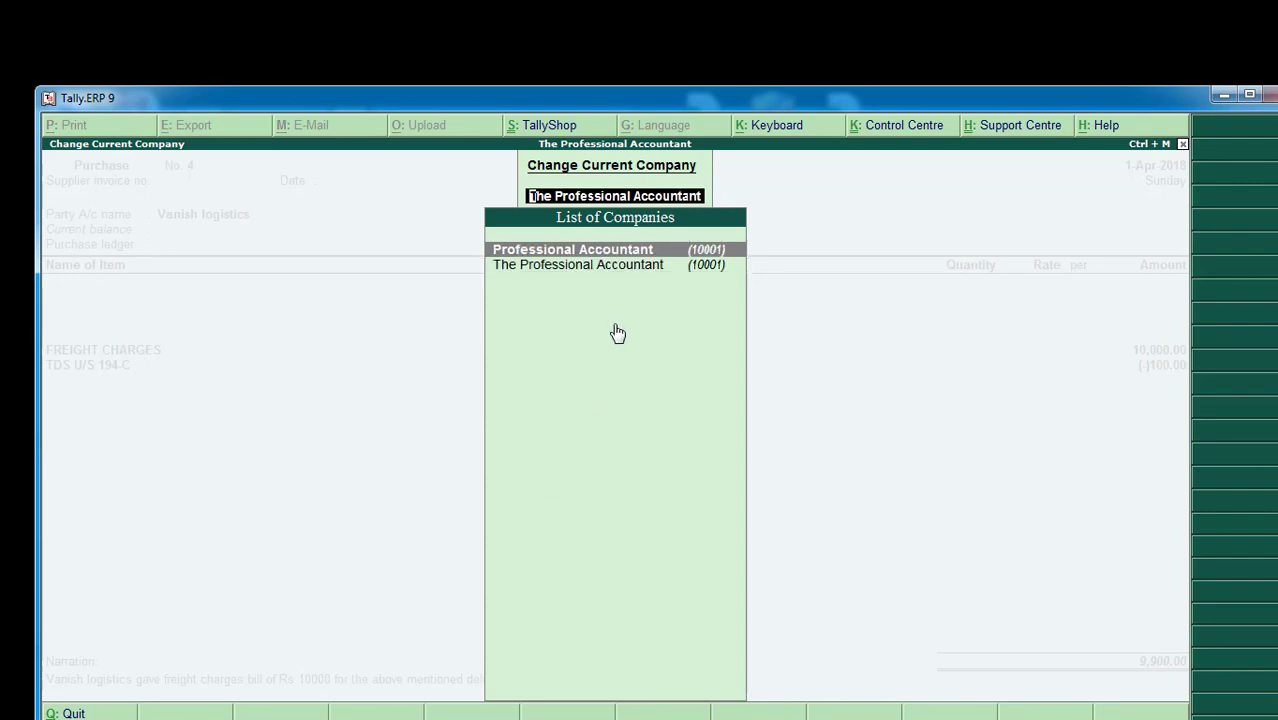
pyautogui.press('Return')
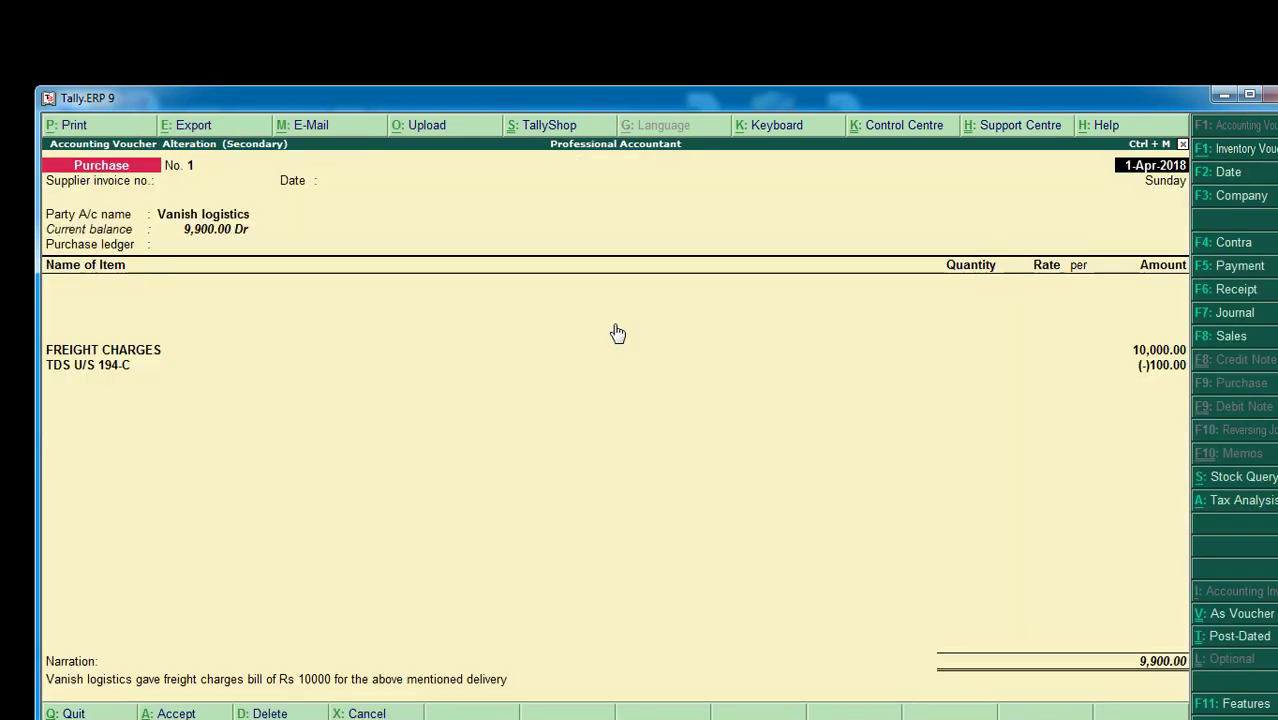
pyautogui.press('Escape')
# Copy purchase voucher No. 5 for machinery into Professional Accountant by changing the company within the open voucher and saving it
pyautogui.press('Down')
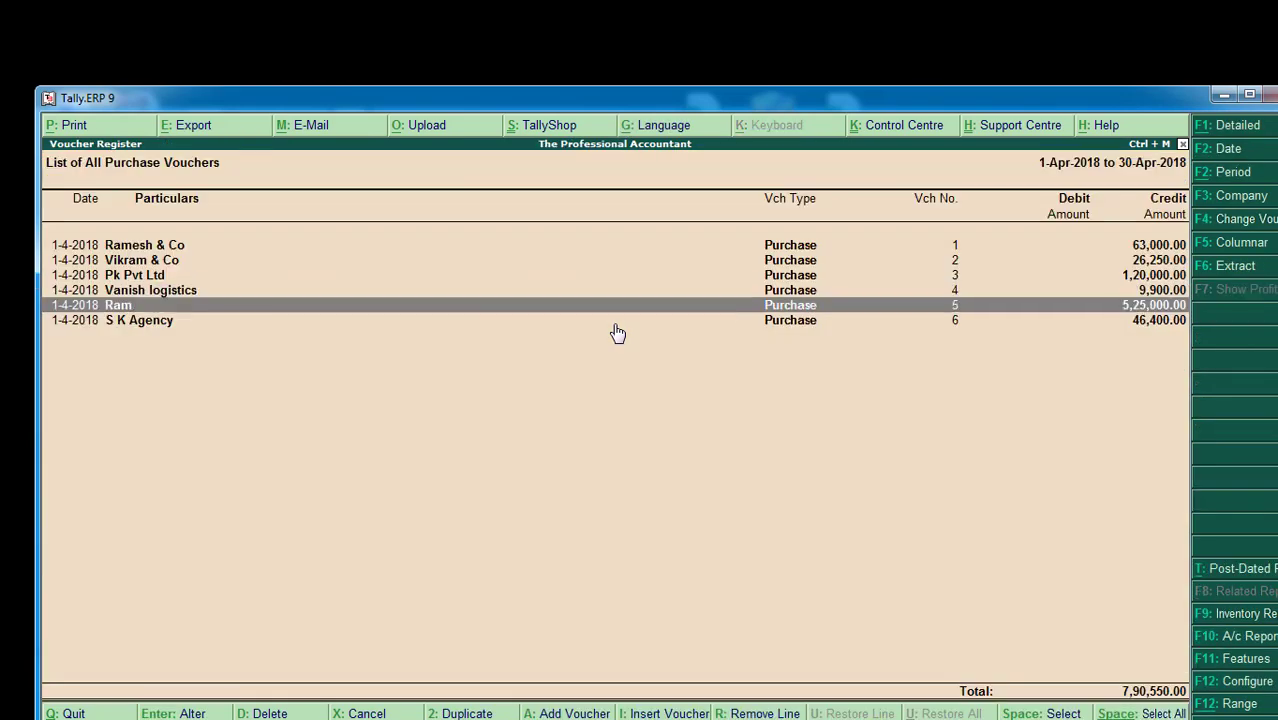
pyautogui.press('Return')
pyautogui.press('F3')
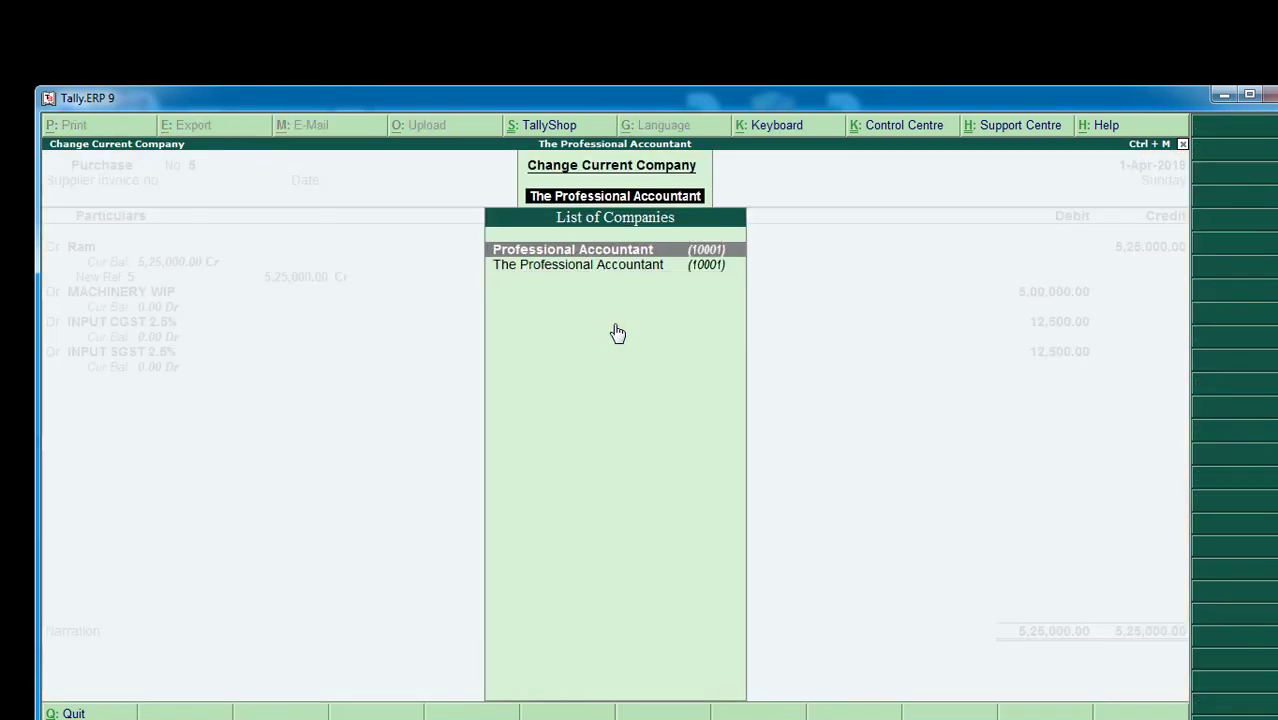
pyautogui.press('Return')
pyautogui.press('Escape')
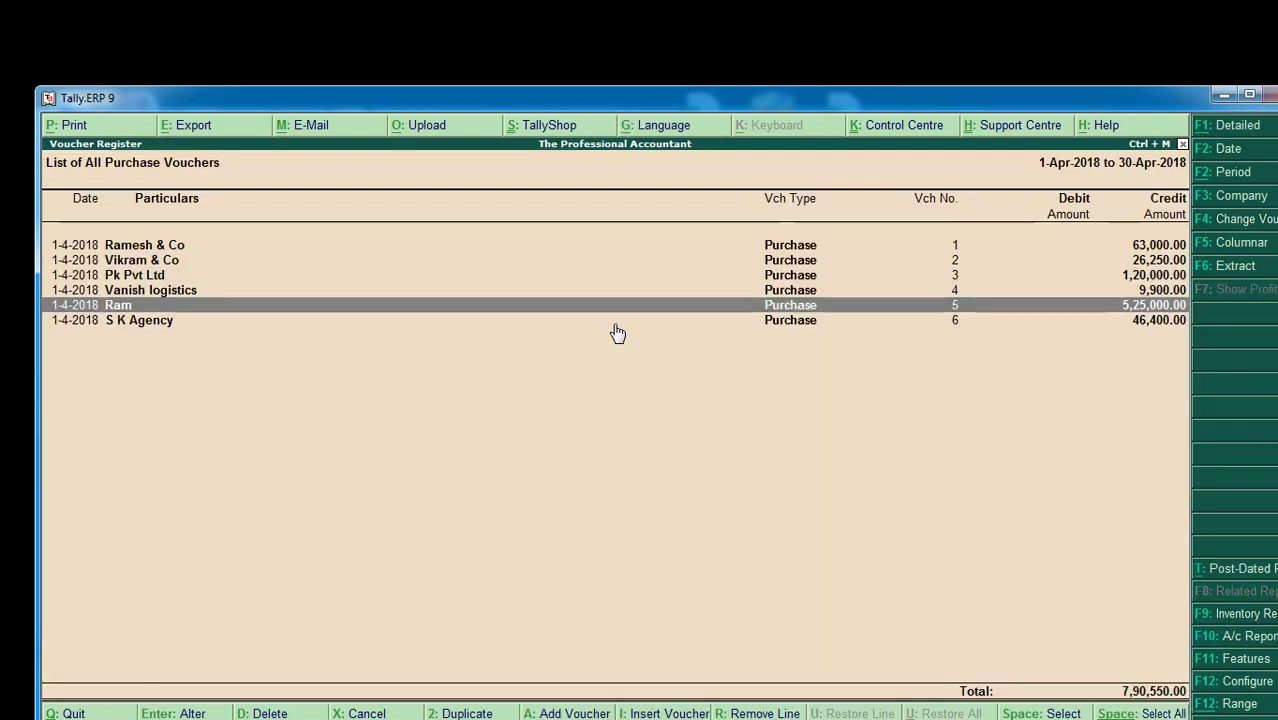
# Copy the S K Agency purchase voucher into Professional Accountant by changing the company within the open voucher and saving it
pyautogui.press('Down')
pyautogui.press('Return')
pyautogui.press('F3')
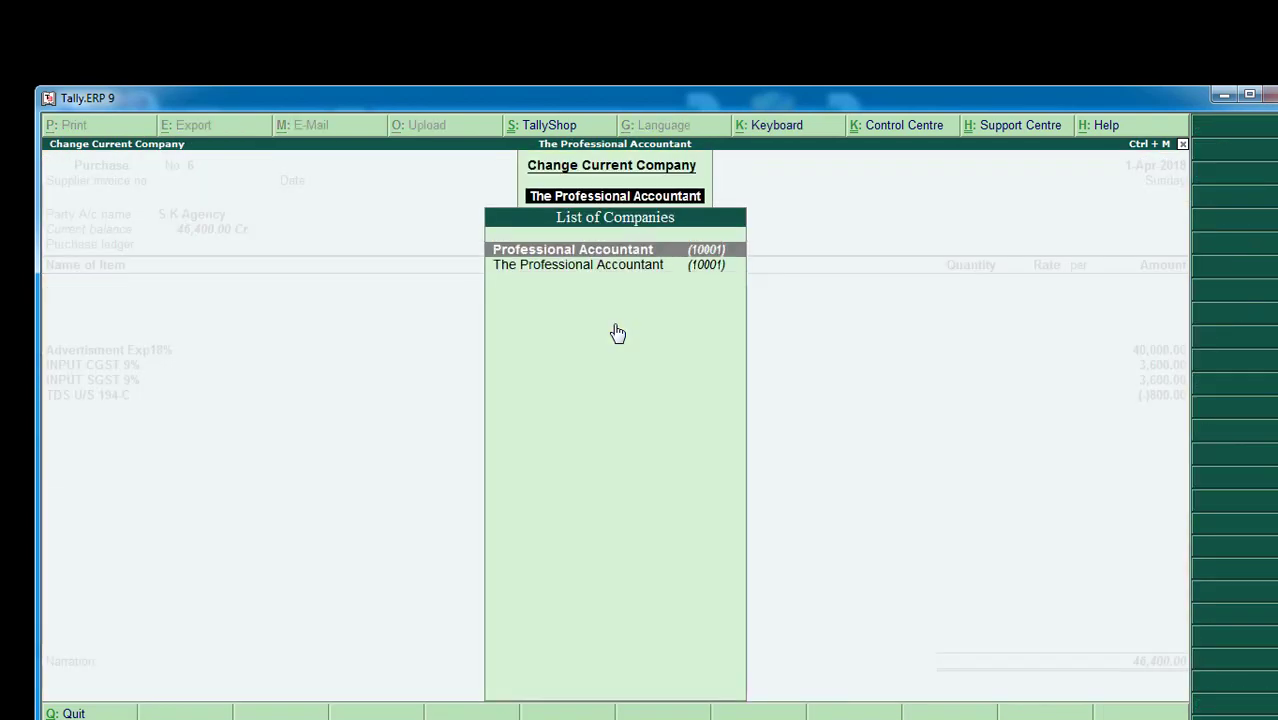
pyautogui.press('Return')
pyautogui.press('Escape')
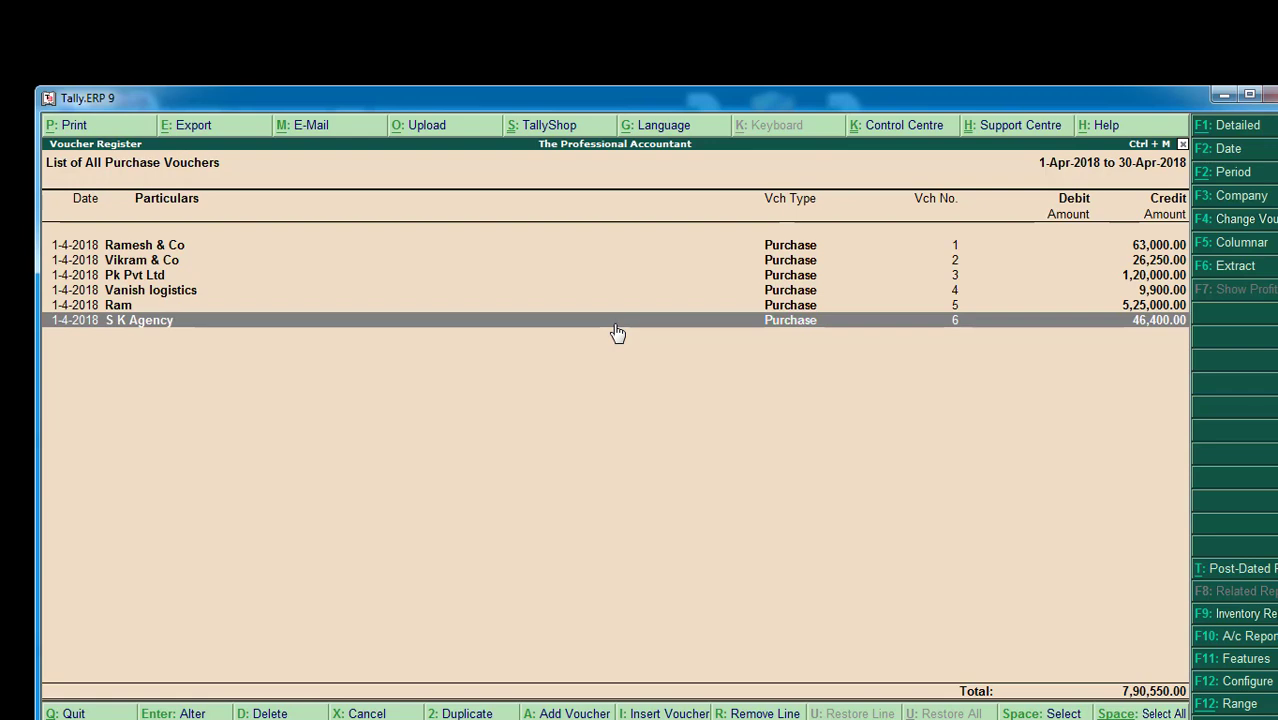
# Return to the Gateway of Tally, make Professional Accountant the current company and view its April purchase vouchers
pyautogui.press('Escape')
pyautogui.press('Escape')
pyautogui.press('Escape')
pyautogui.press('Escape')
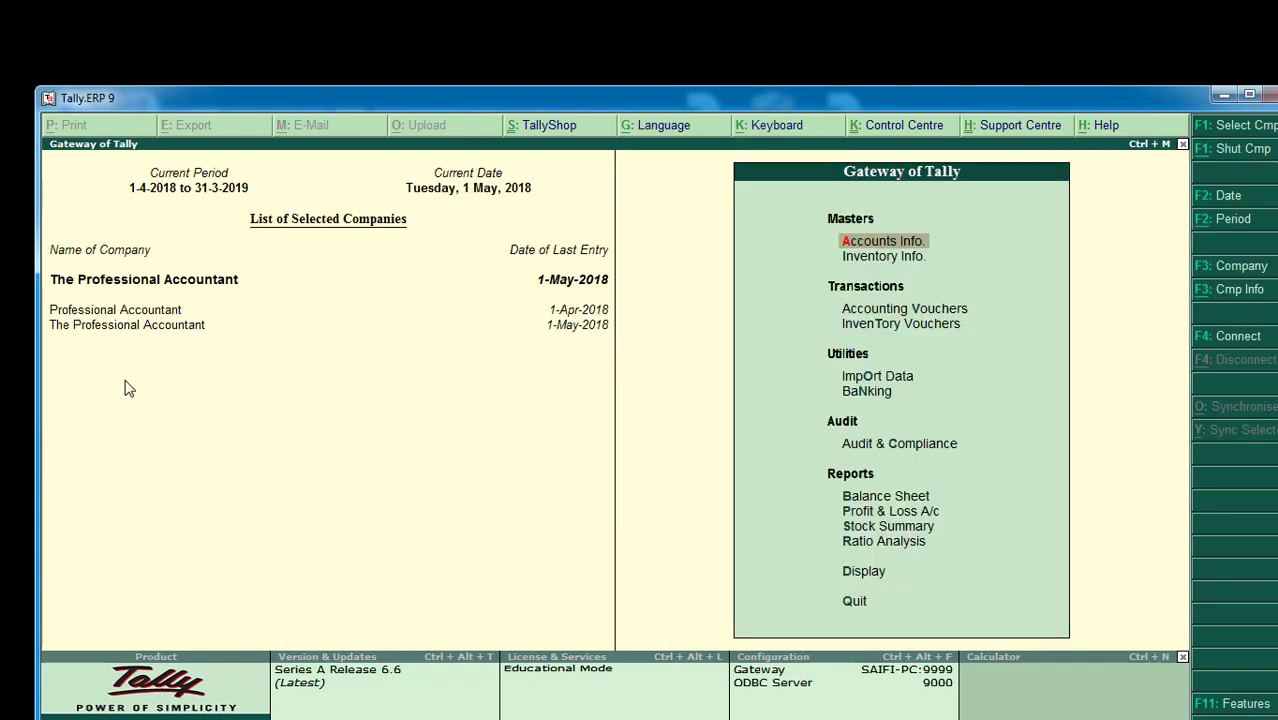
pyautogui.click(147, 311)
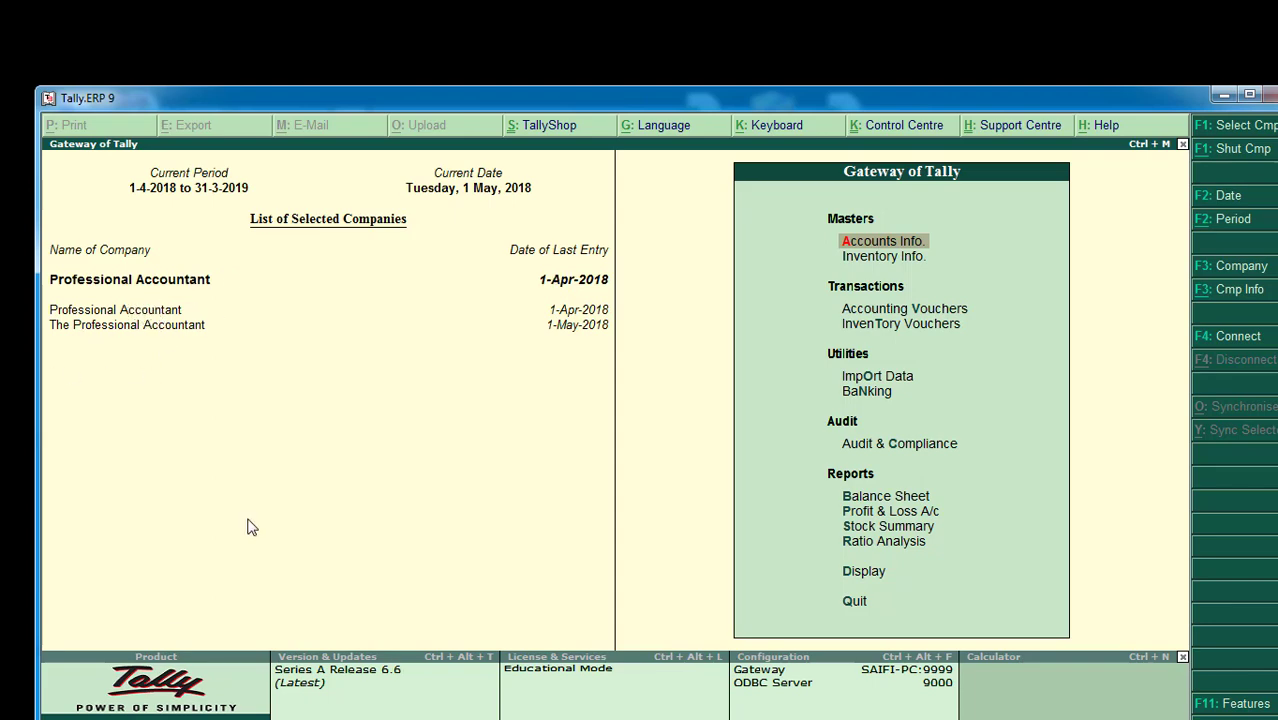
pyautogui.press('d')
pyautogui.press('a')
pyautogui.press('u')
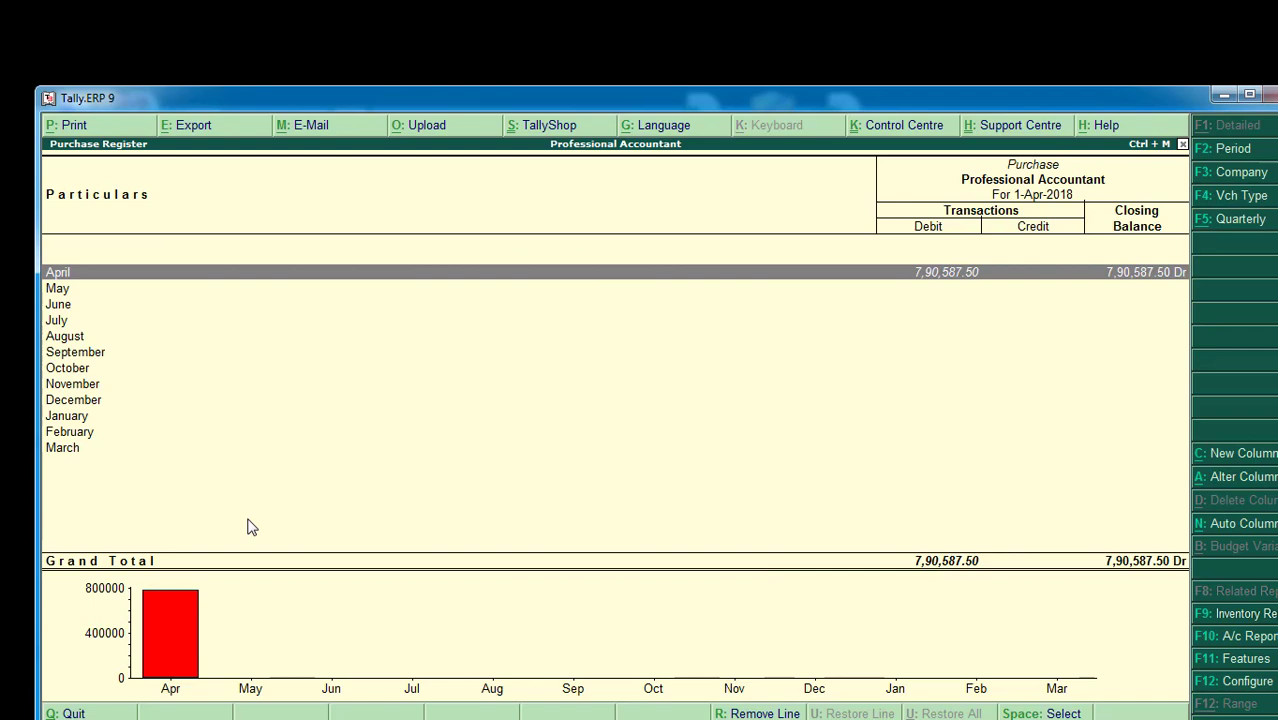
pyautogui.press('Return')
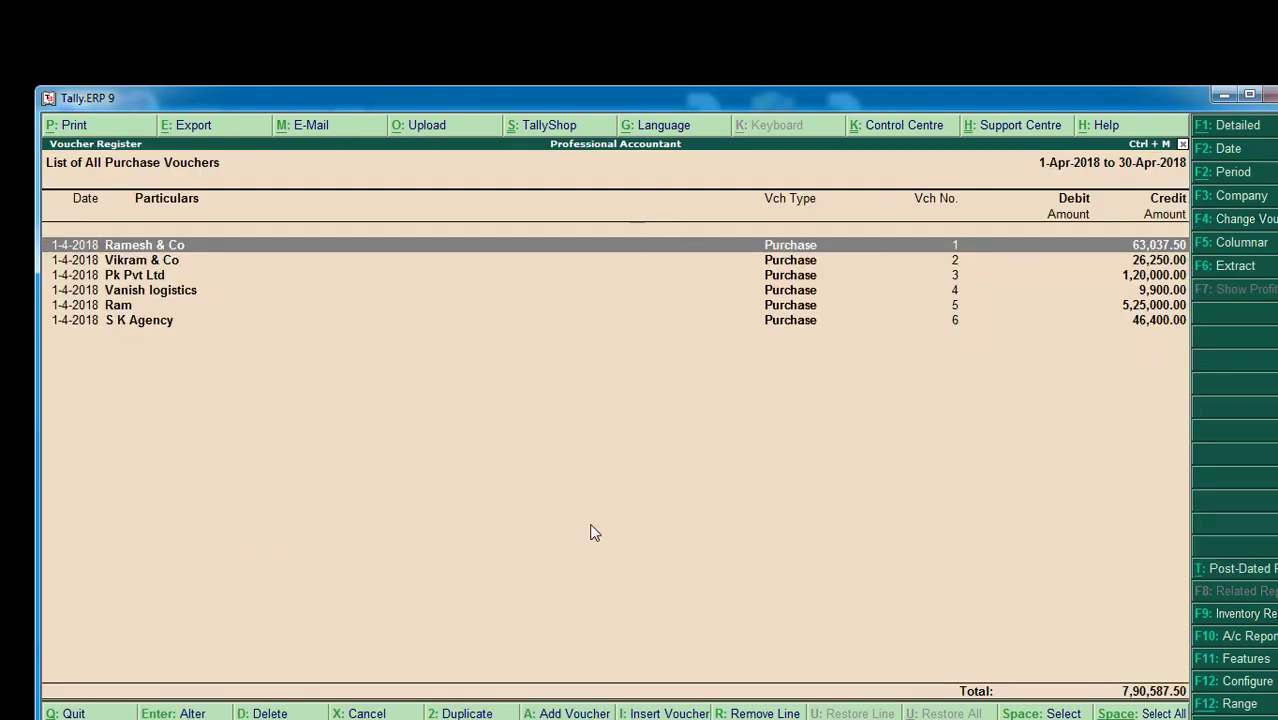